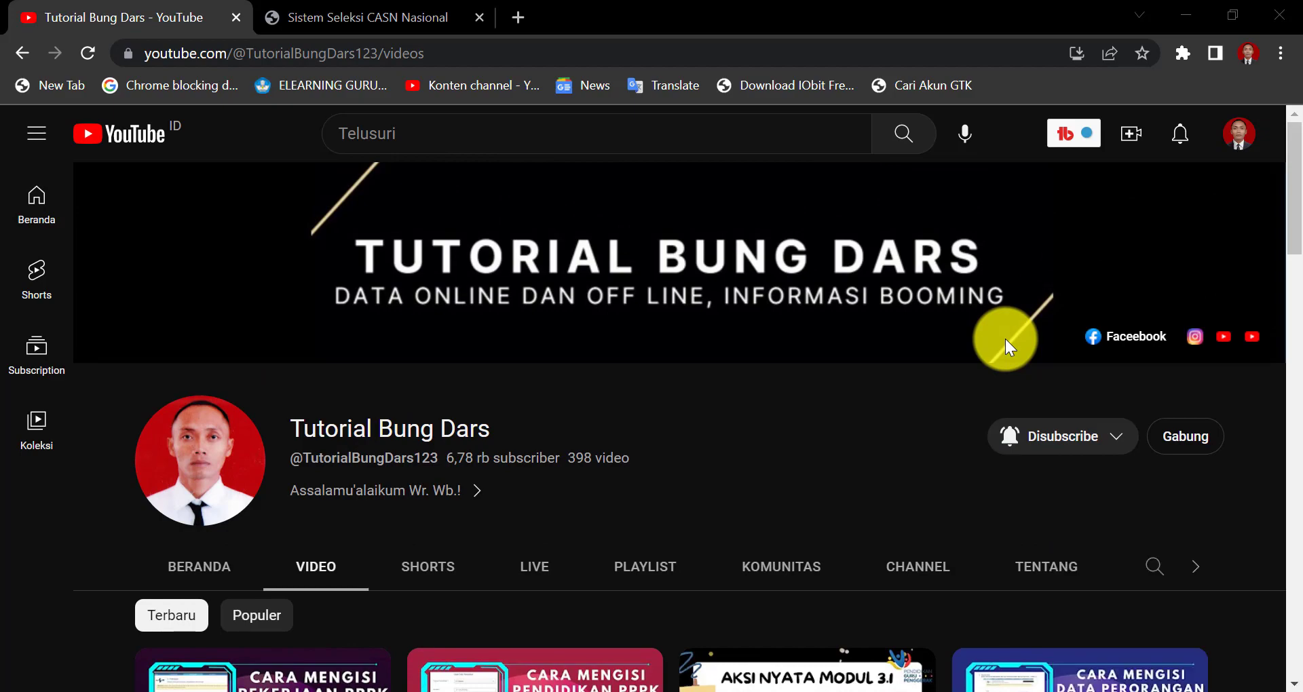
{"action": "scroll", "coordinate": [1004, 339], "scroll_direction": "down", "scroll_amount": 5}
{"action": "scroll", "coordinate": [1004, 340], "scroll_direction": "up", "scroll_amount": 5}
{"action": "scroll", "coordinate": [1004, 339], "scroll_direction": "down", "scroll_amount": 3}
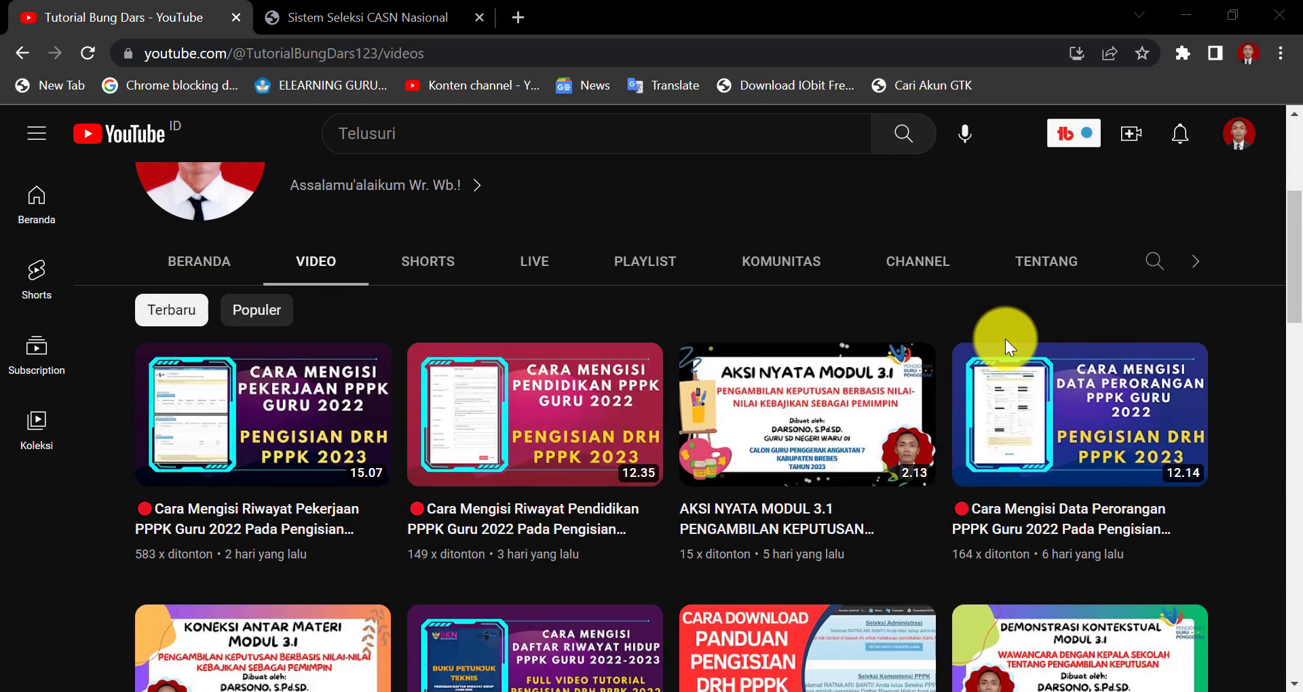
{"action": "scroll", "coordinate": [1004, 339], "scroll_direction": "up", "scroll_amount": 2}
{"action": "scroll", "coordinate": [1004, 339], "scroll_direction": "up", "scroll_amount": 2}
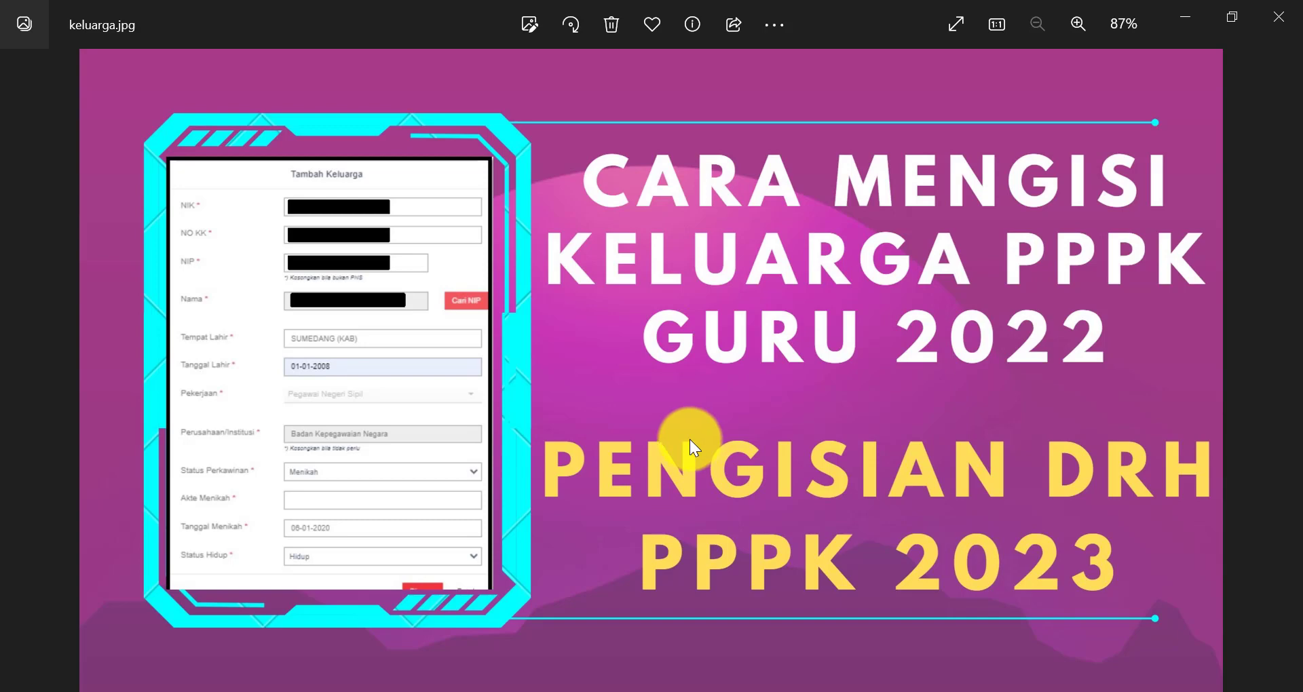
Switch to the Sistem Seleksi CASN Nasional page in the browser and review its family sections from spouse through parents-in-law
{"action": "left_click", "coordinate": [324, 691]}
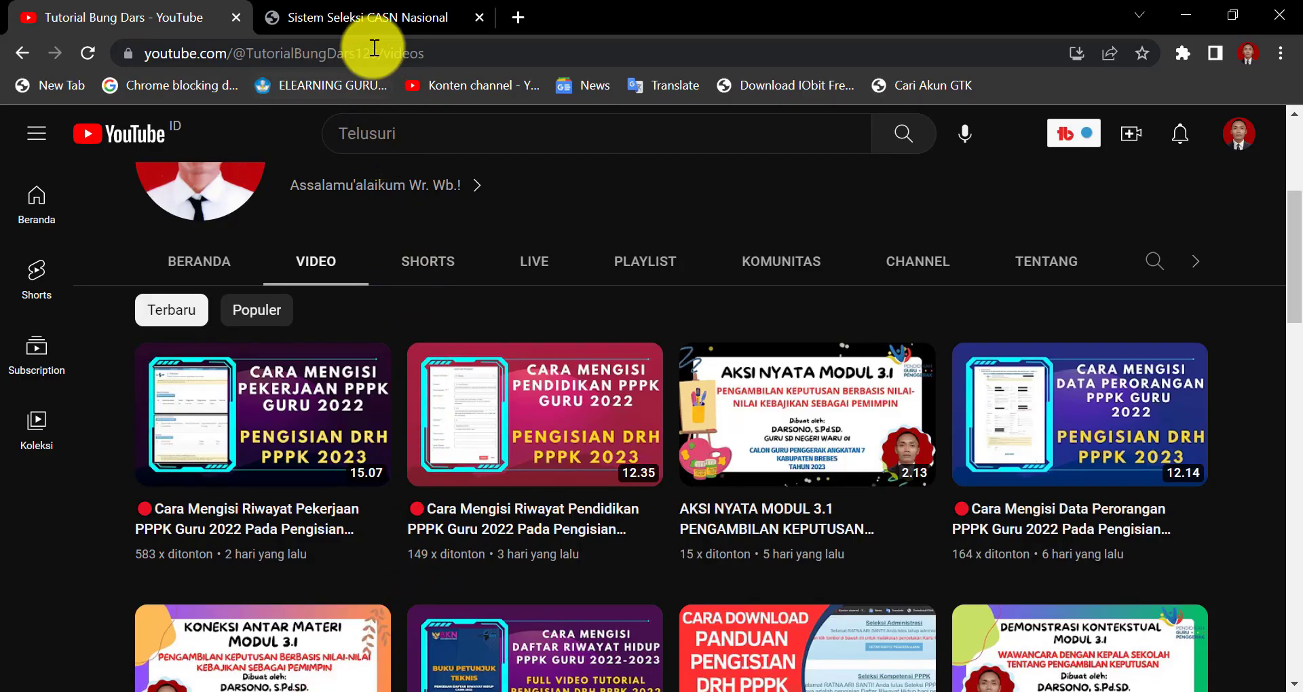
{"action": "left_click", "coordinate": [373, 22]}
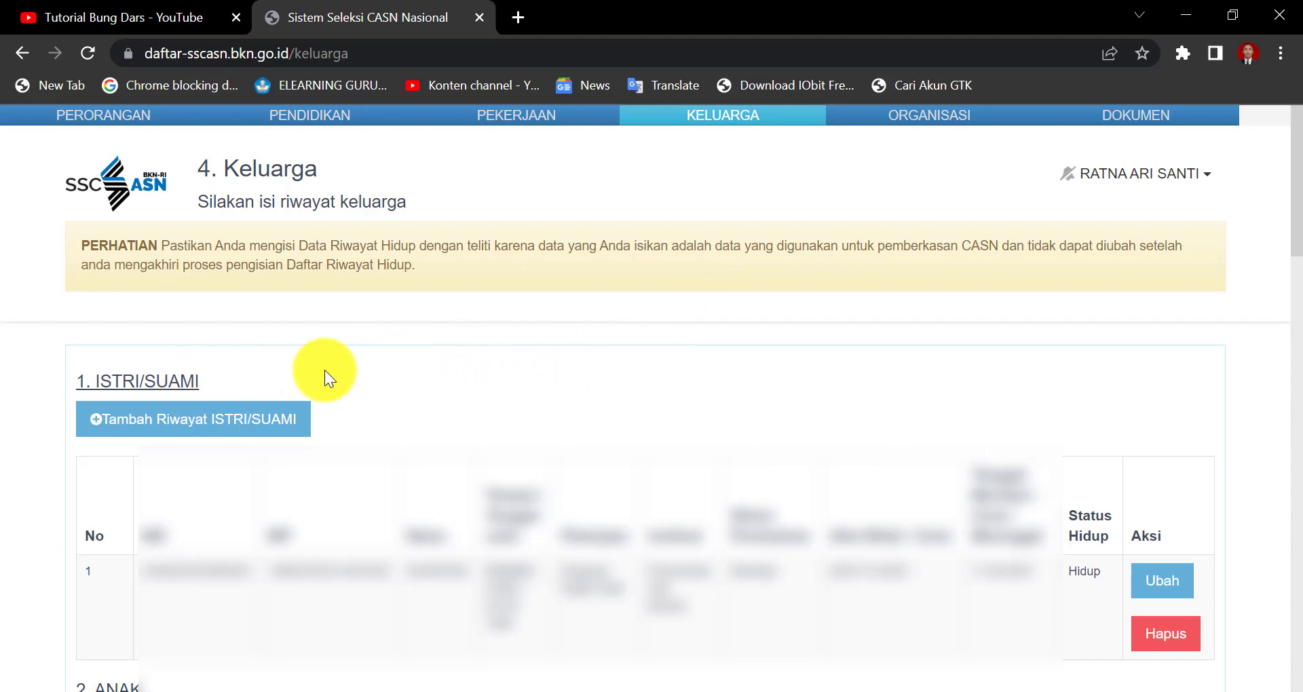
{"action": "scroll", "coordinate": [324, 369], "scroll_direction": "down", "scroll_amount": 5}
{"action": "scroll", "coordinate": [324, 380], "scroll_direction": "down", "scroll_amount": 5}
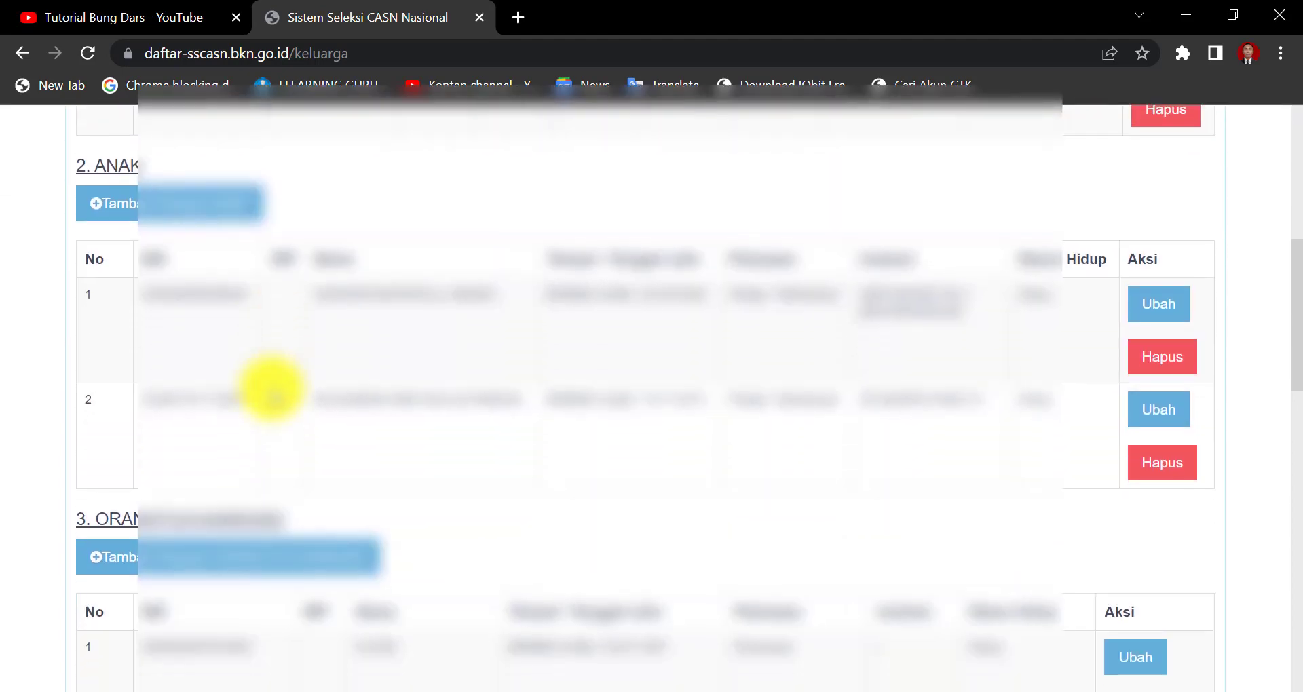
{"action": "scroll", "coordinate": [325, 409], "scroll_direction": "down", "scroll_amount": 3}
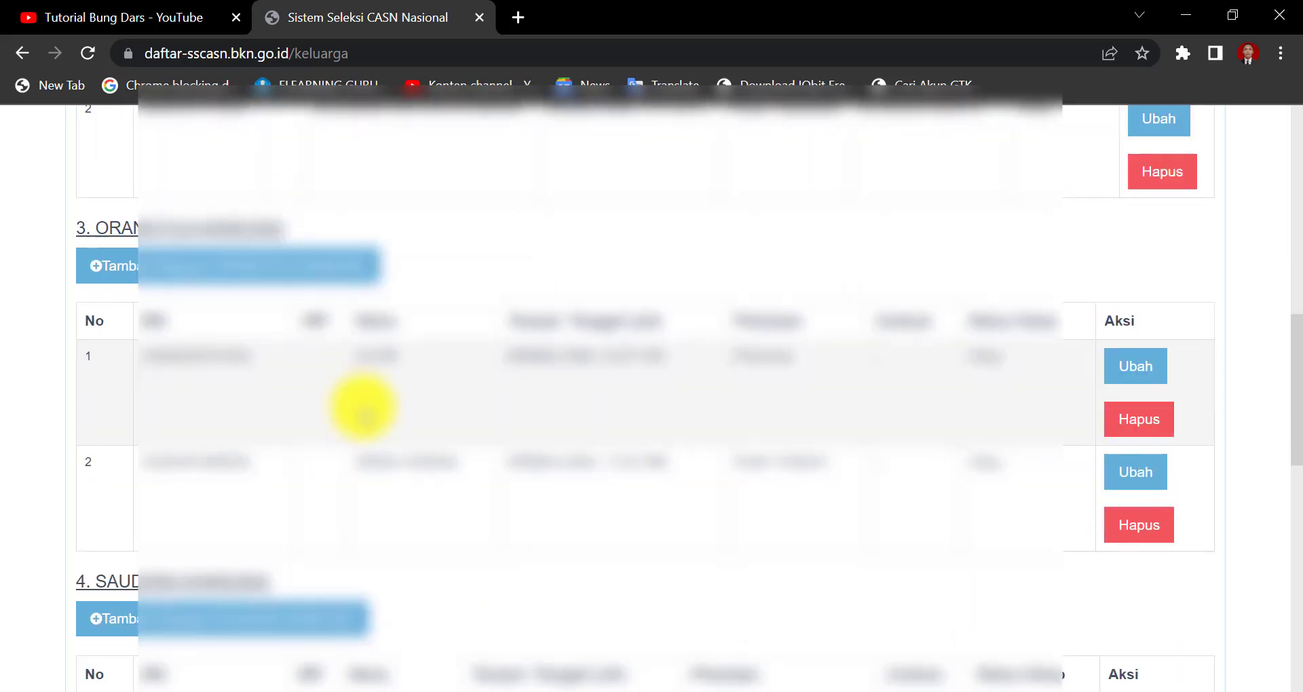
{"action": "scroll", "coordinate": [355, 408], "scroll_direction": "down", "scroll_amount": 5}
{"action": "scroll", "coordinate": [364, 406], "scroll_direction": "down", "scroll_amount": 2}
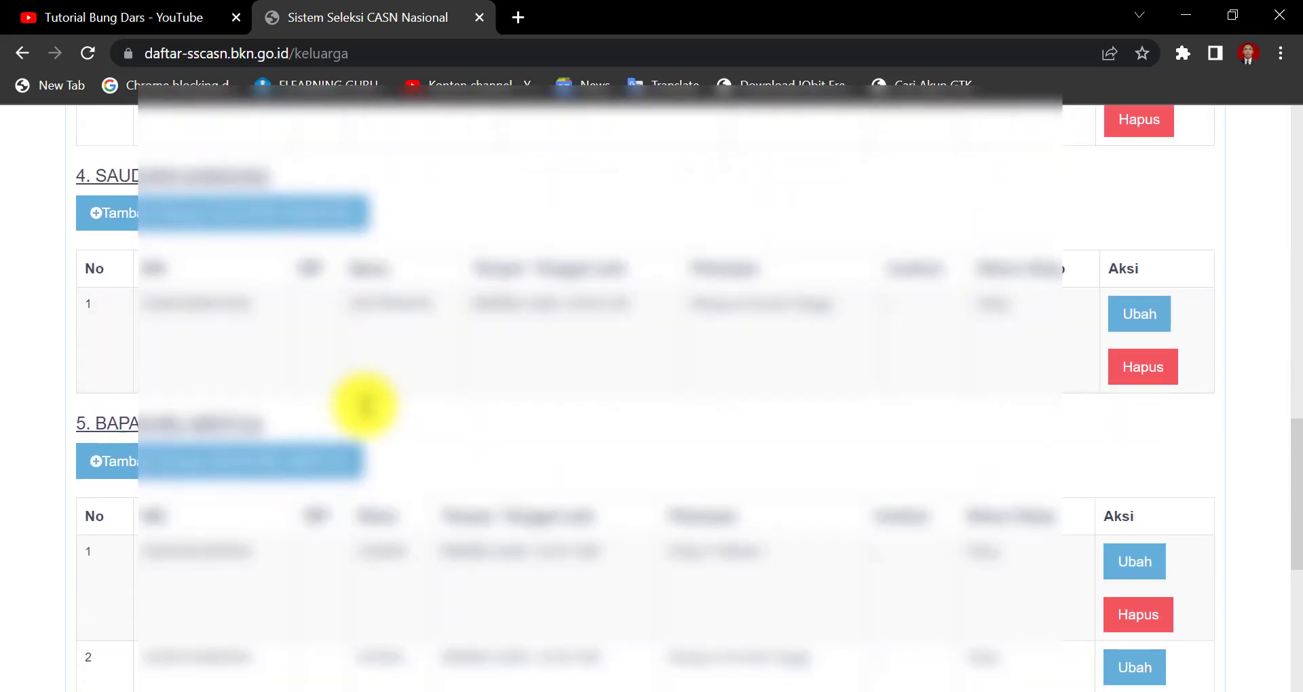
{"action": "scroll", "coordinate": [364, 405], "scroll_direction": "down", "scroll_amount": 3}
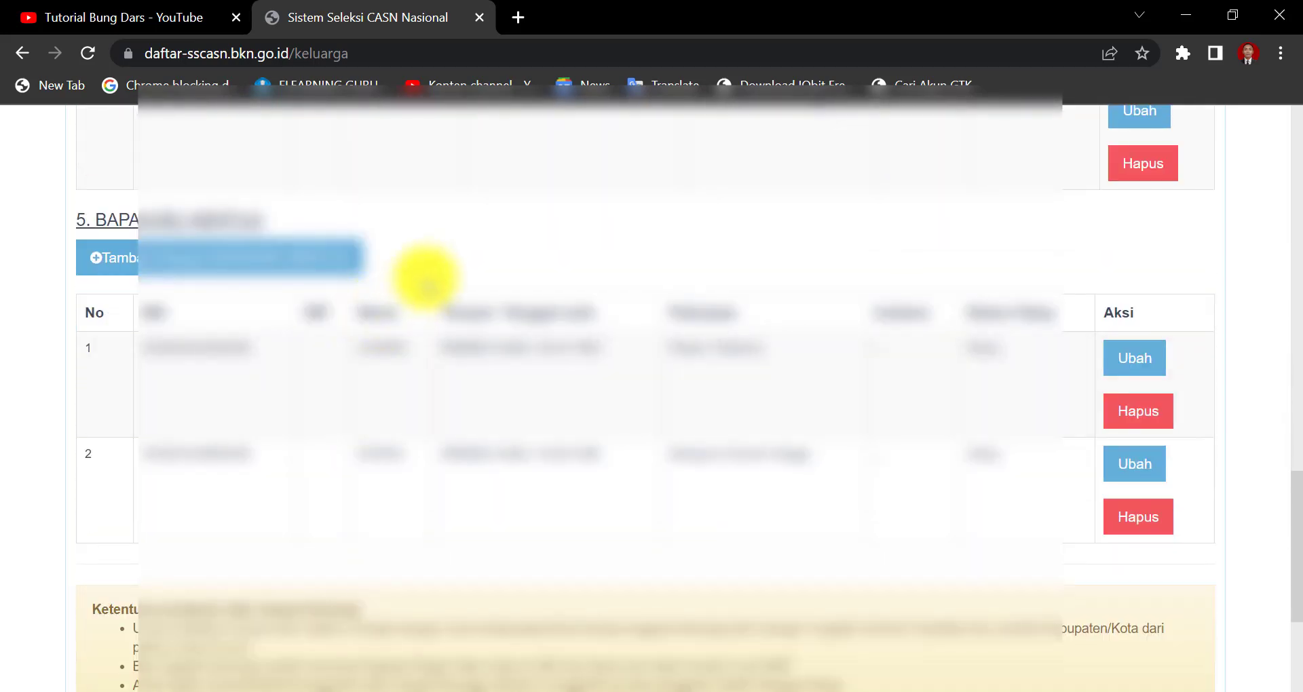
{"action": "scroll", "coordinate": [452, 216], "scroll_direction": "down", "scroll_amount": 2}
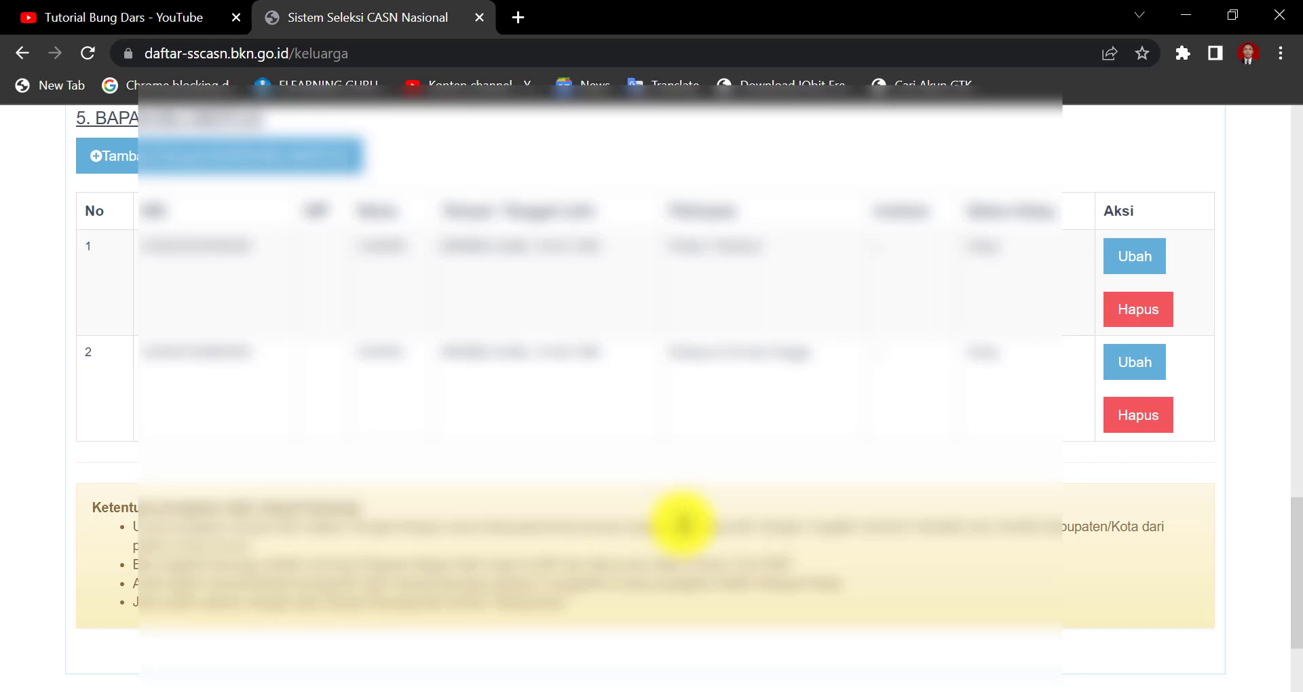
{"action": "scroll", "coordinate": [684, 522], "scroll_direction": "up", "scroll_amount": 15}
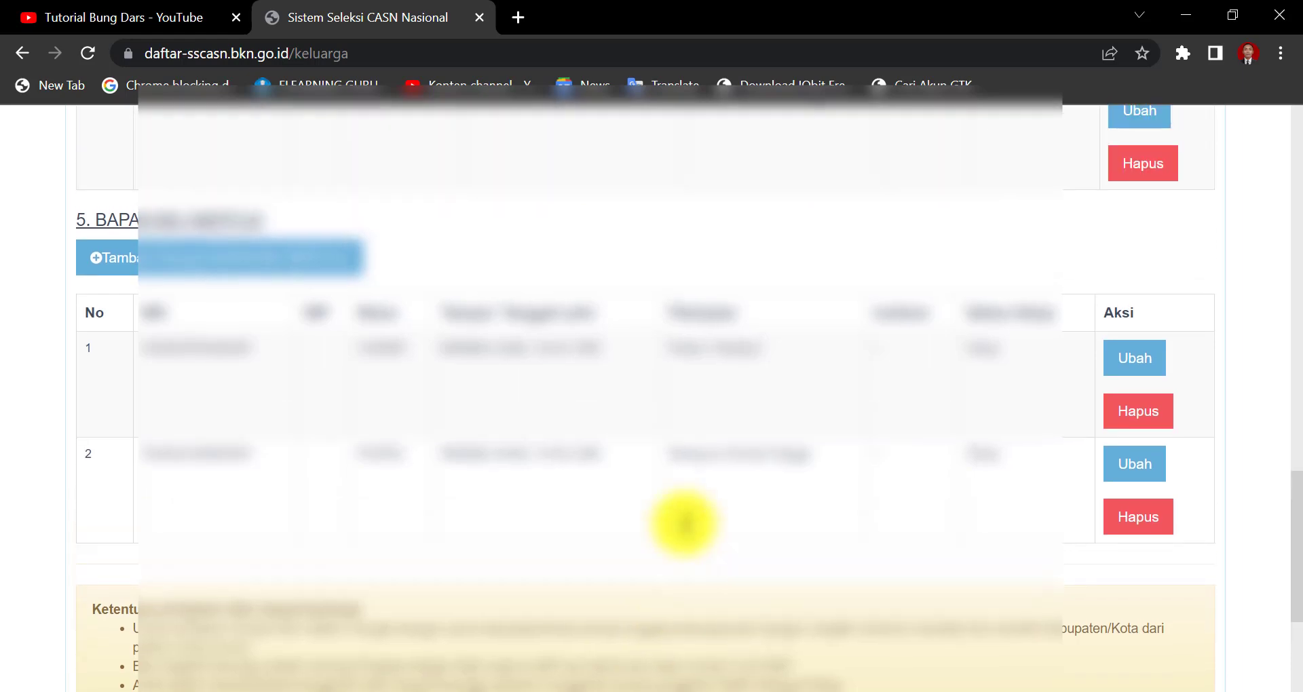
{"action": "scroll", "coordinate": [684, 523], "scroll_direction": "up", "scroll_amount": 5}
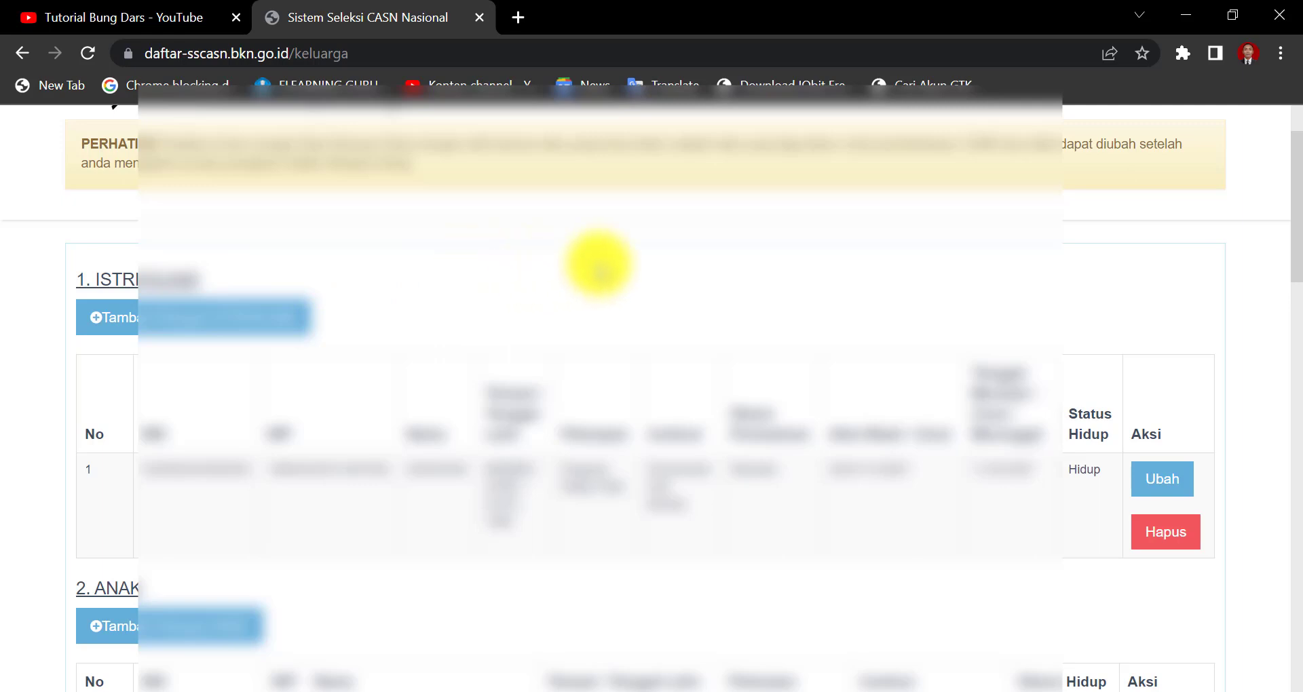
Go through the spouse, children, parents, siblings and parents-in-law tables on the Keluarga page once more
{"action": "scroll", "coordinate": [438, 319], "scroll_direction": "down", "scroll_amount": 3}
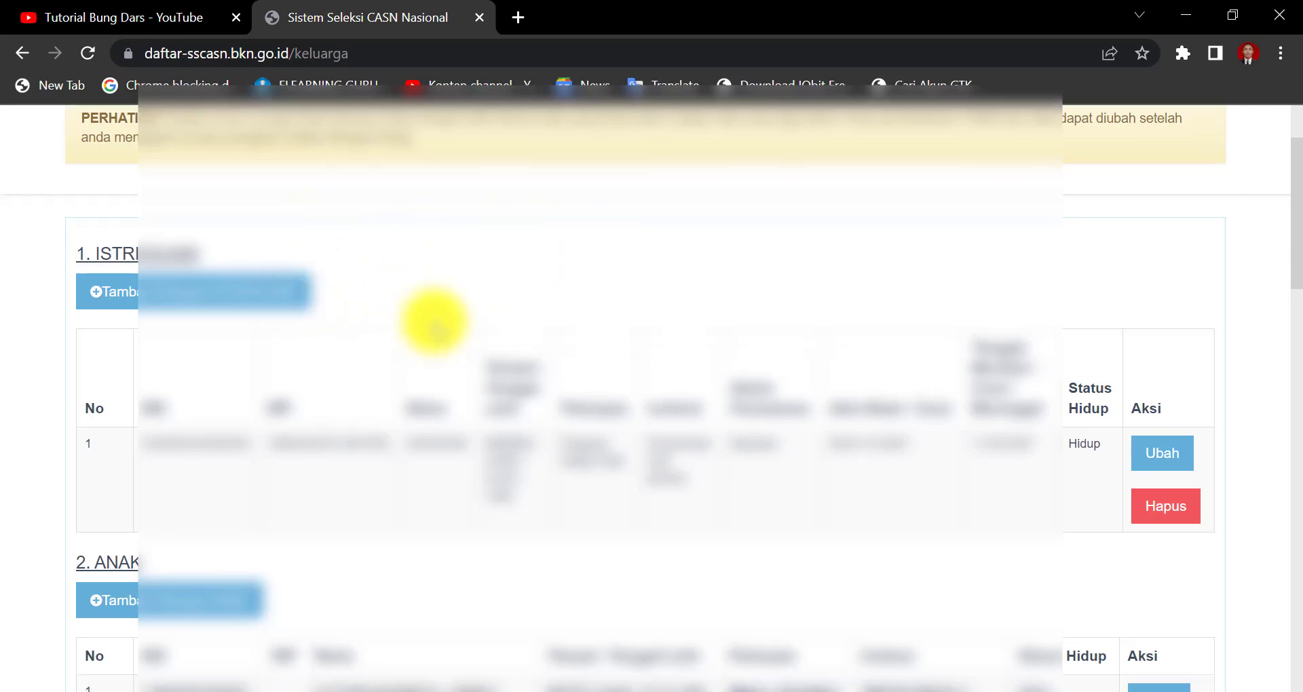
{"action": "scroll", "coordinate": [438, 319], "scroll_direction": "down", "scroll_amount": 2}
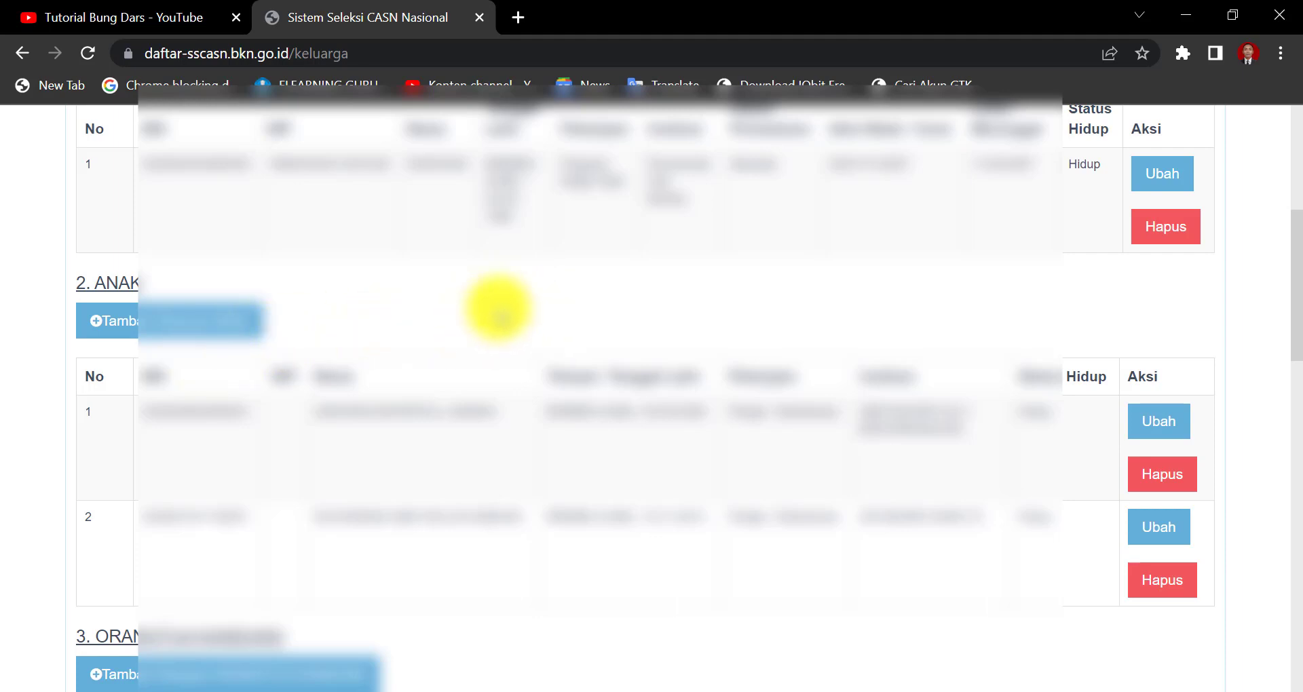
{"action": "scroll", "coordinate": [498, 308], "scroll_direction": "down", "scroll_amount": 6}
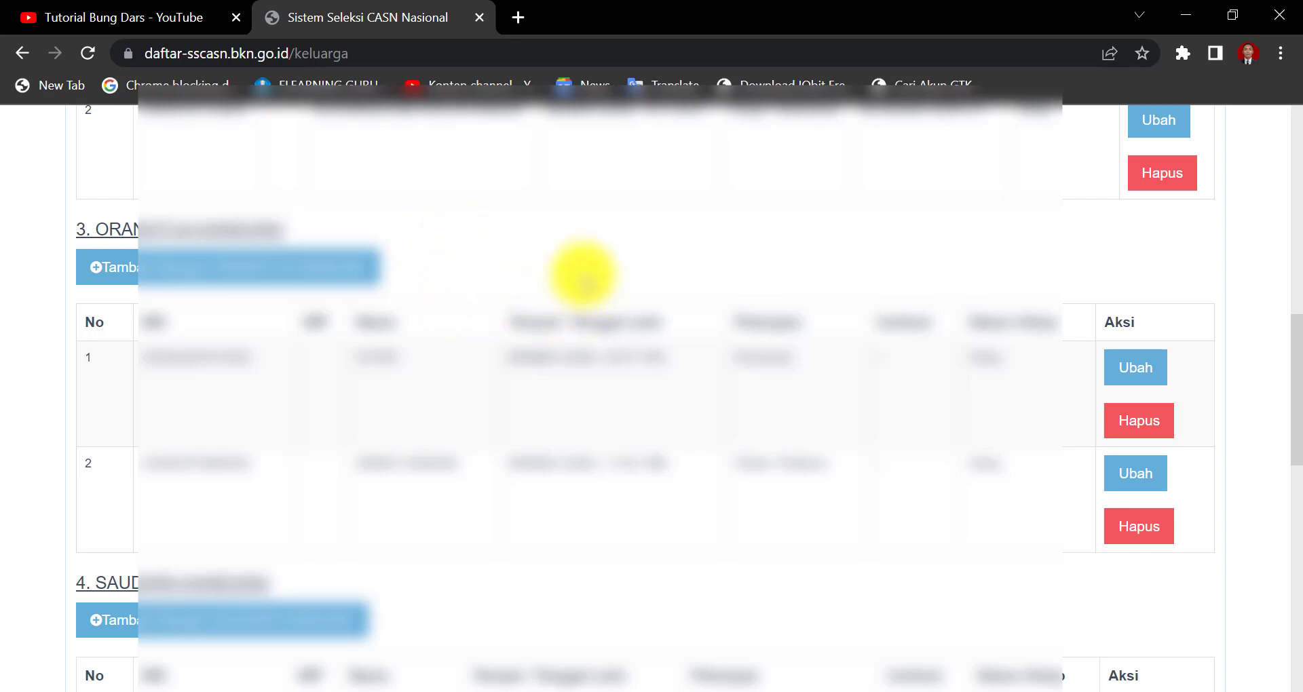
{"action": "scroll", "coordinate": [582, 275], "scroll_direction": "down", "scroll_amount": 3}
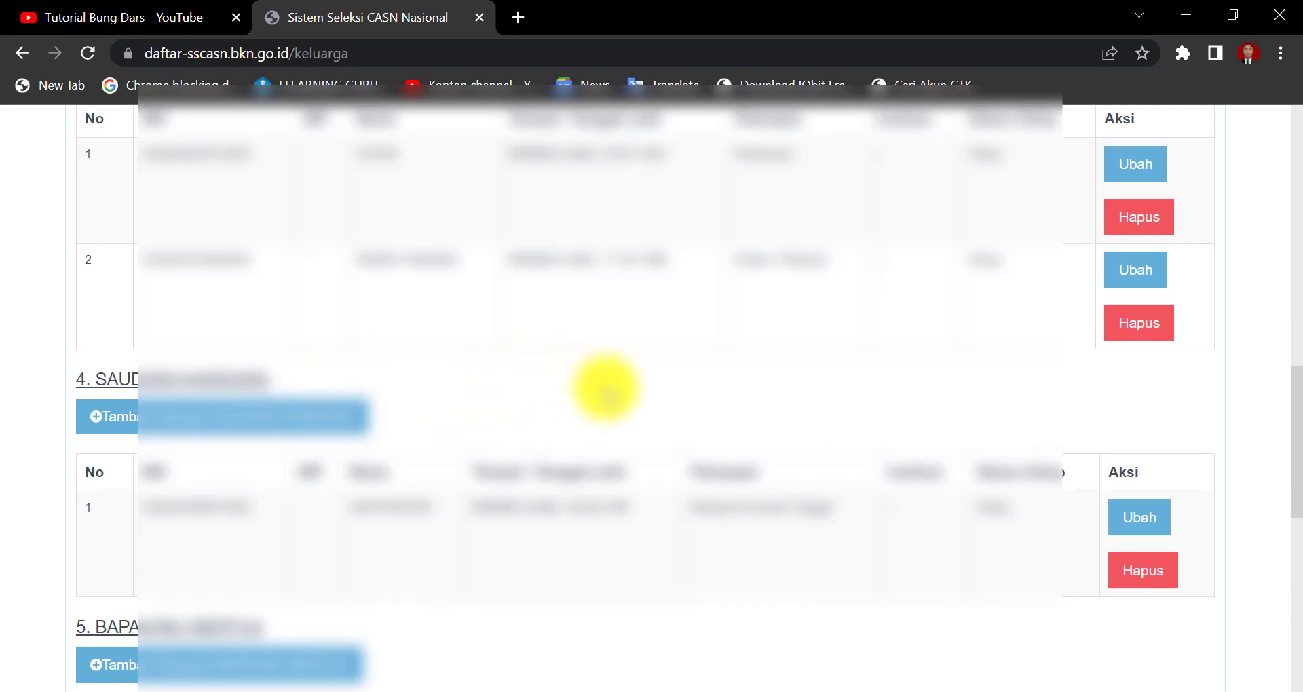
{"action": "scroll", "coordinate": [606, 388], "scroll_direction": "down", "scroll_amount": 3}
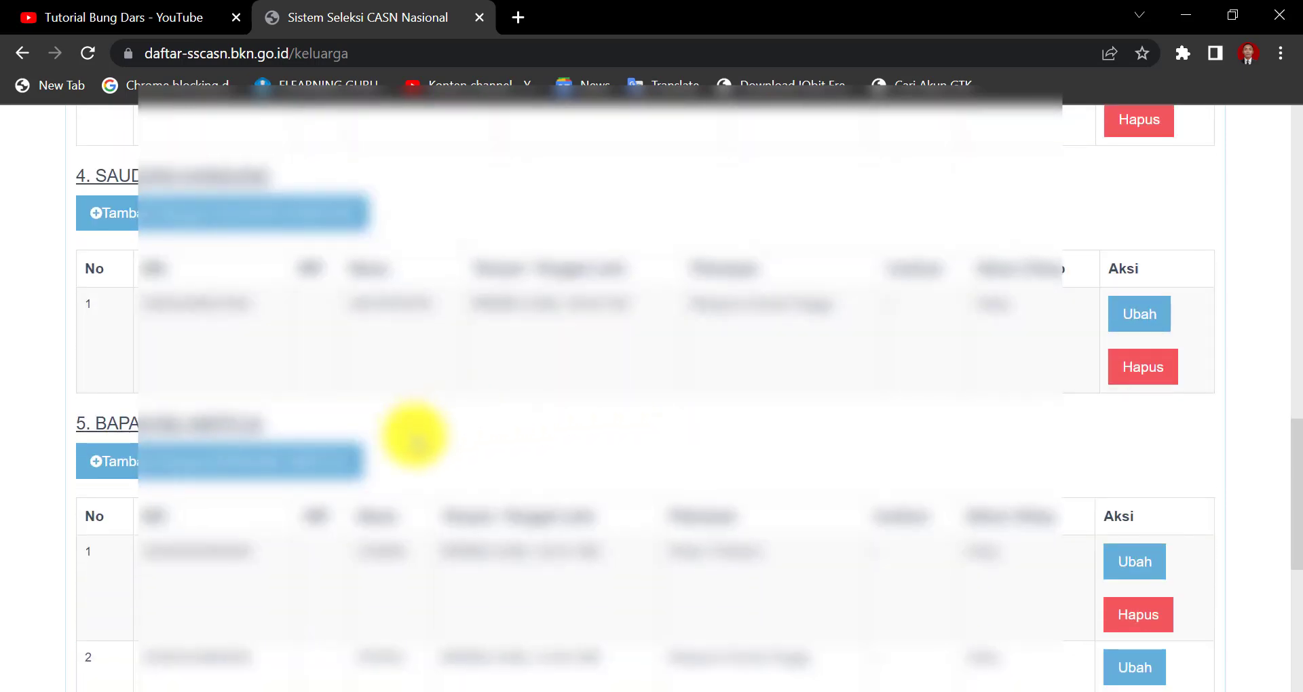
{"action": "scroll", "coordinate": [453, 448], "scroll_direction": "down", "scroll_amount": 2}
{"action": "scroll", "coordinate": [576, 422], "scroll_direction": "up", "scroll_amount": 14}
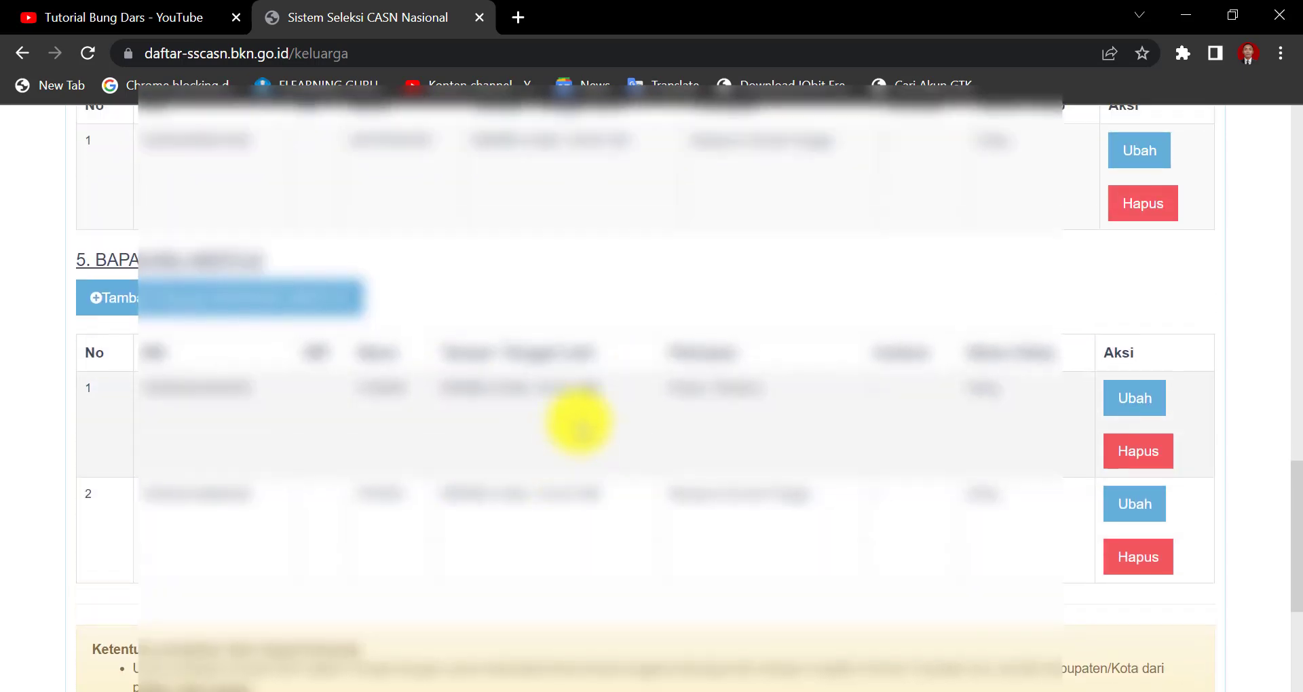
{"action": "scroll", "coordinate": [616, 410], "scroll_direction": "up", "scroll_amount": 5}
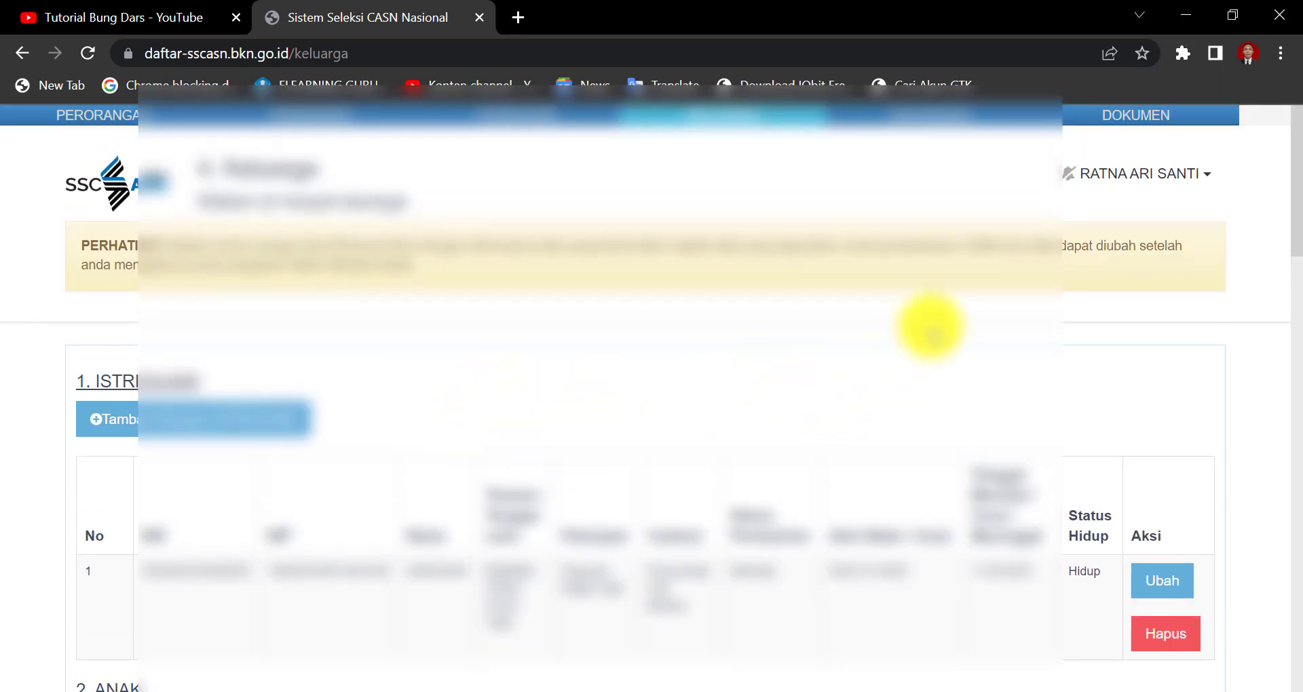
{"action": "scroll", "coordinate": [931, 329], "scroll_direction": "down", "scroll_amount": 15}
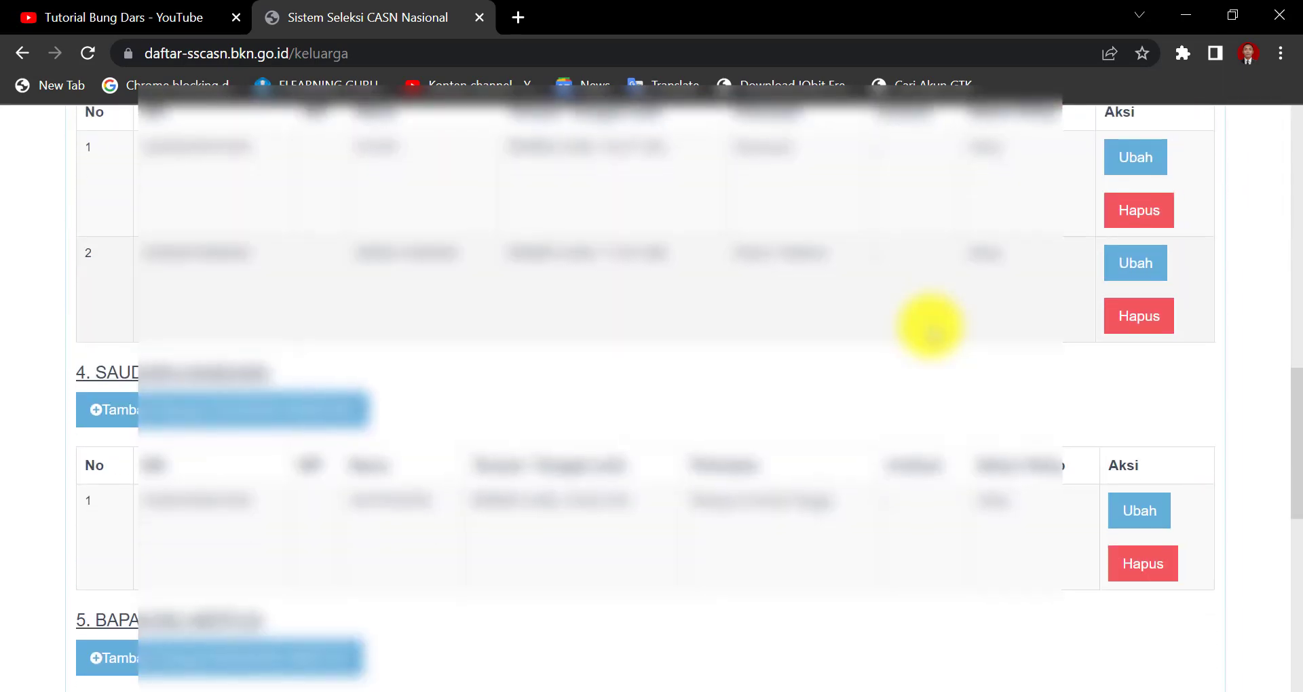
{"action": "scroll", "coordinate": [931, 329], "scroll_direction": "down", "scroll_amount": 5}
{"action": "scroll", "coordinate": [931, 329], "scroll_direction": "up", "scroll_amount": 20}
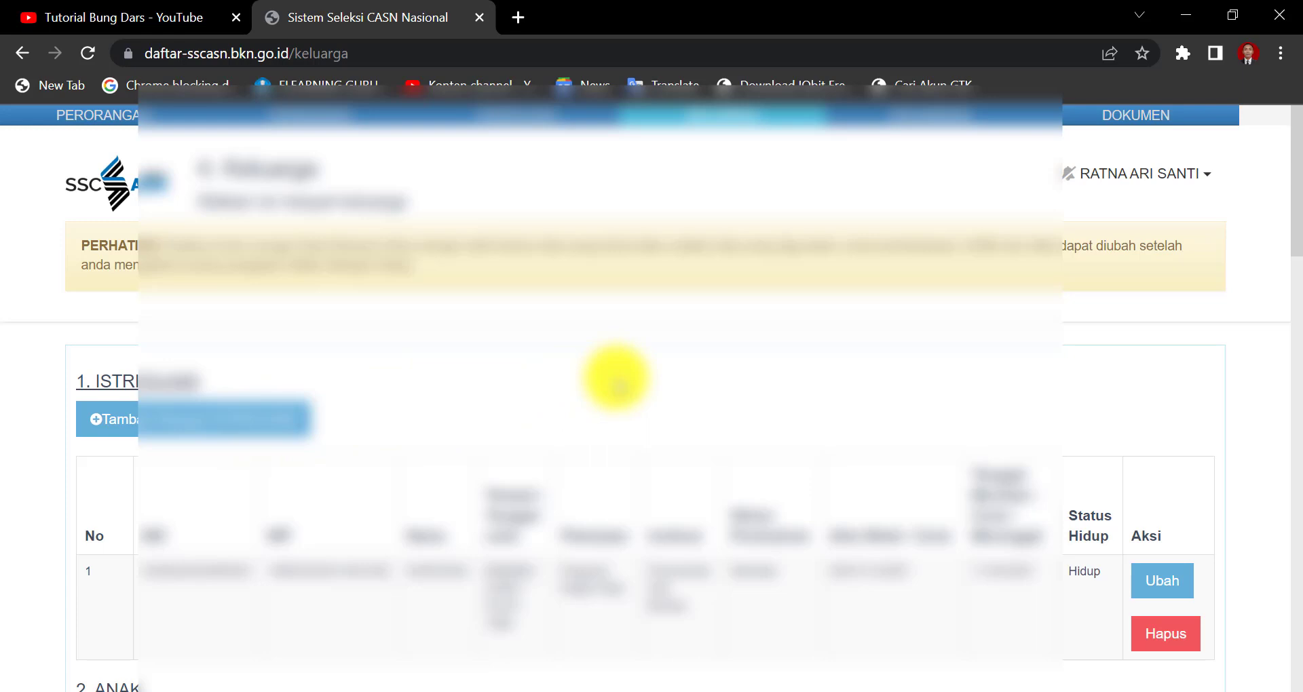
{"action": "scroll", "coordinate": [563, 359], "scroll_direction": "down", "scroll_amount": 3}
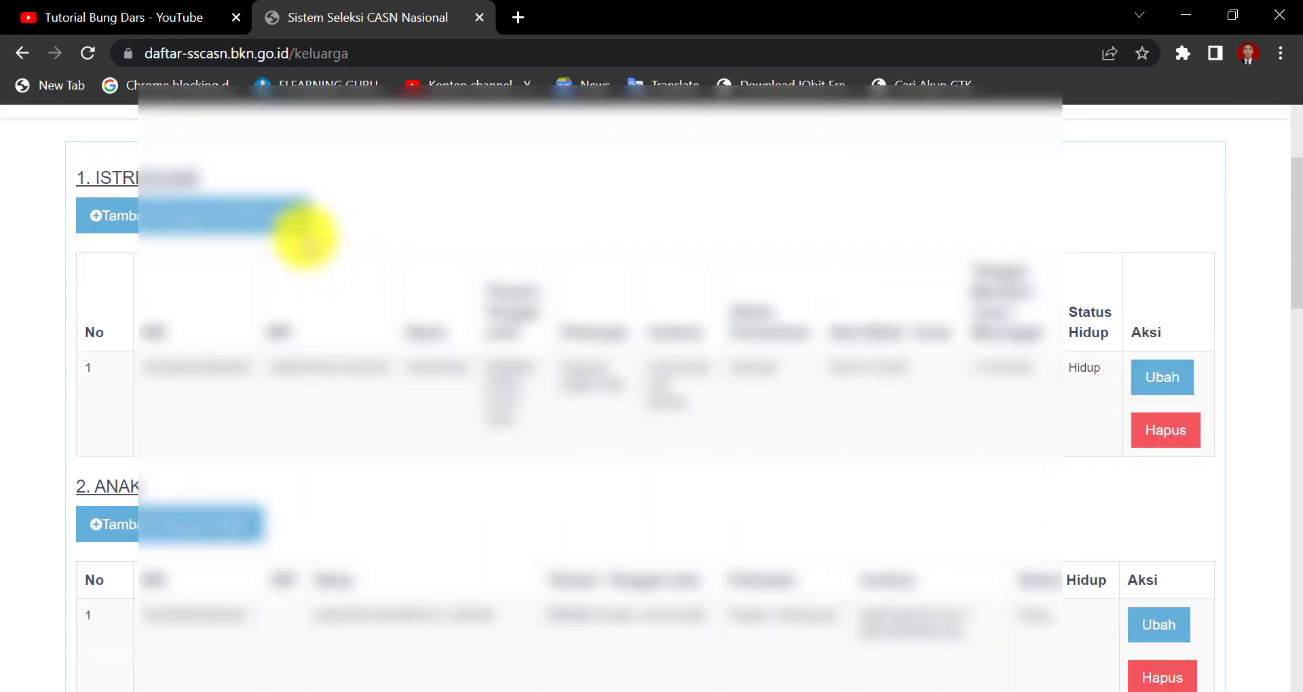
{"action": "scroll", "coordinate": [631, 427], "scroll_direction": "up", "scroll_amount": 3}
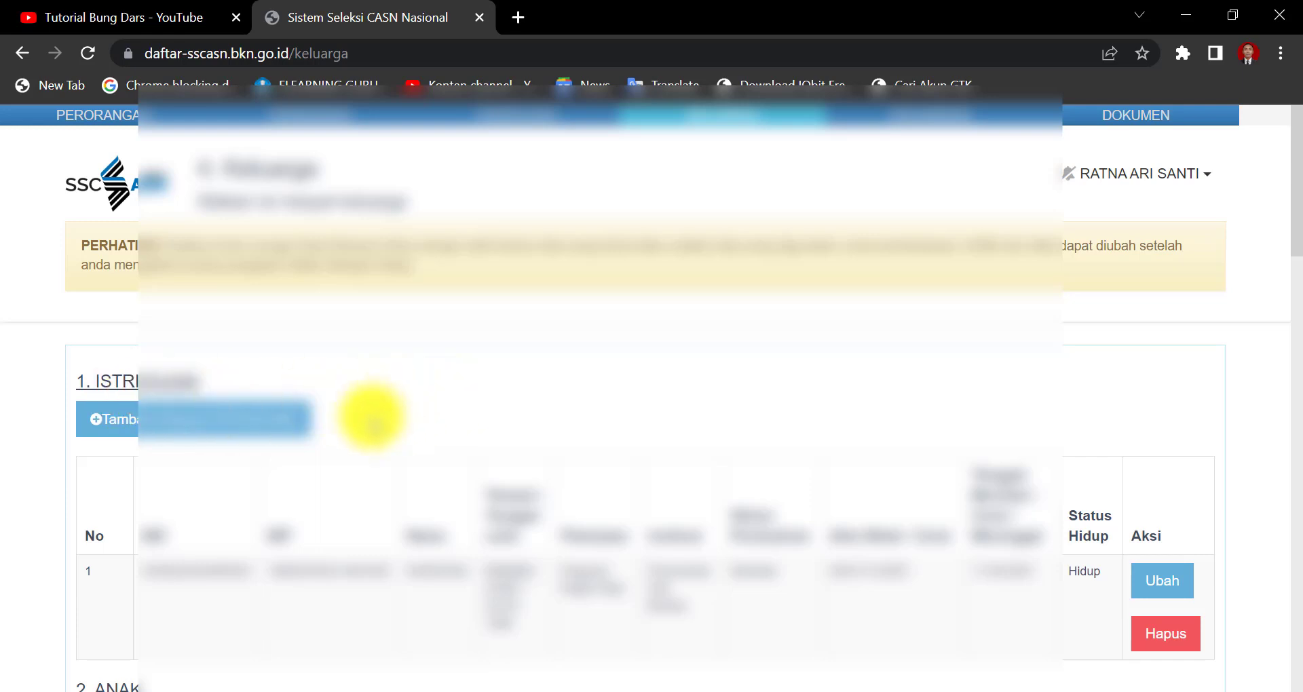
Start a new ISTRI/SUAMI family record and fill in the NIK identity number and the NO KK family card number
{"action": "left_click", "coordinate": [234, 418]}
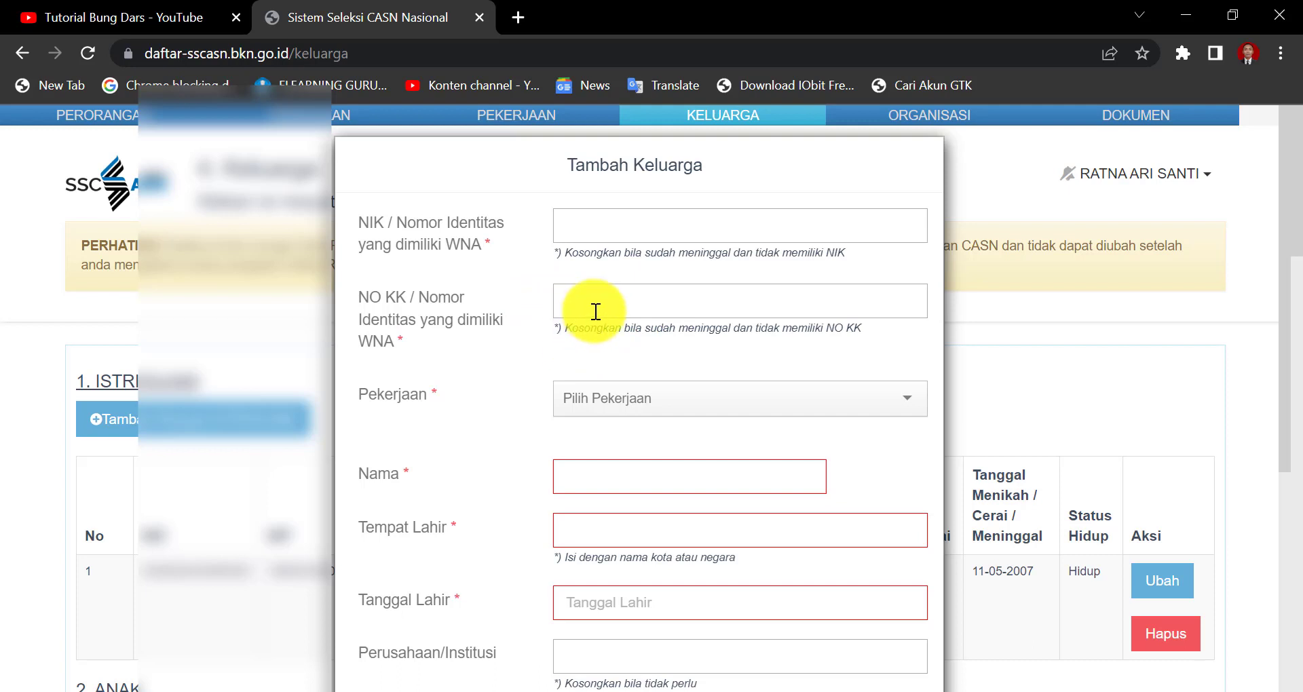
{"action": "left_click", "coordinate": [692, 297]}
{"action": "left_click", "coordinate": [702, 210]}
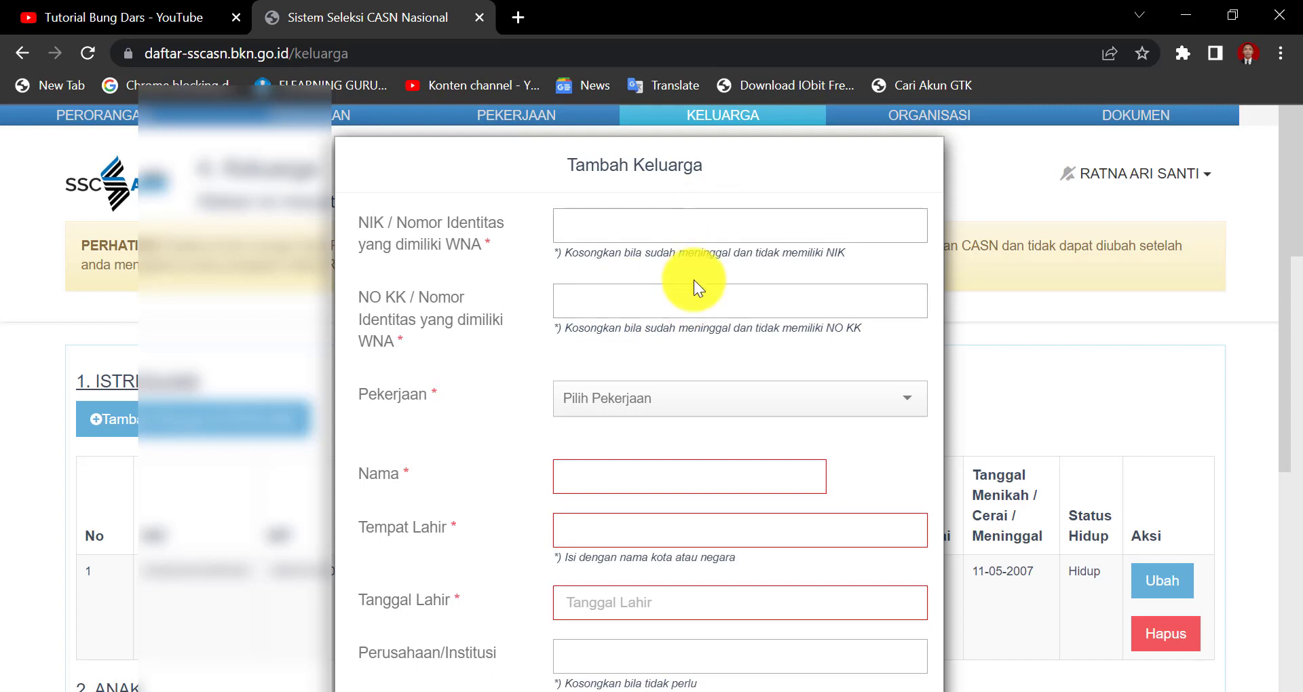
{"action": "type", "text": "1111111111111111"}
{"action": "left_click", "coordinate": [683, 299]}
{"action": "type", "text": "111"}
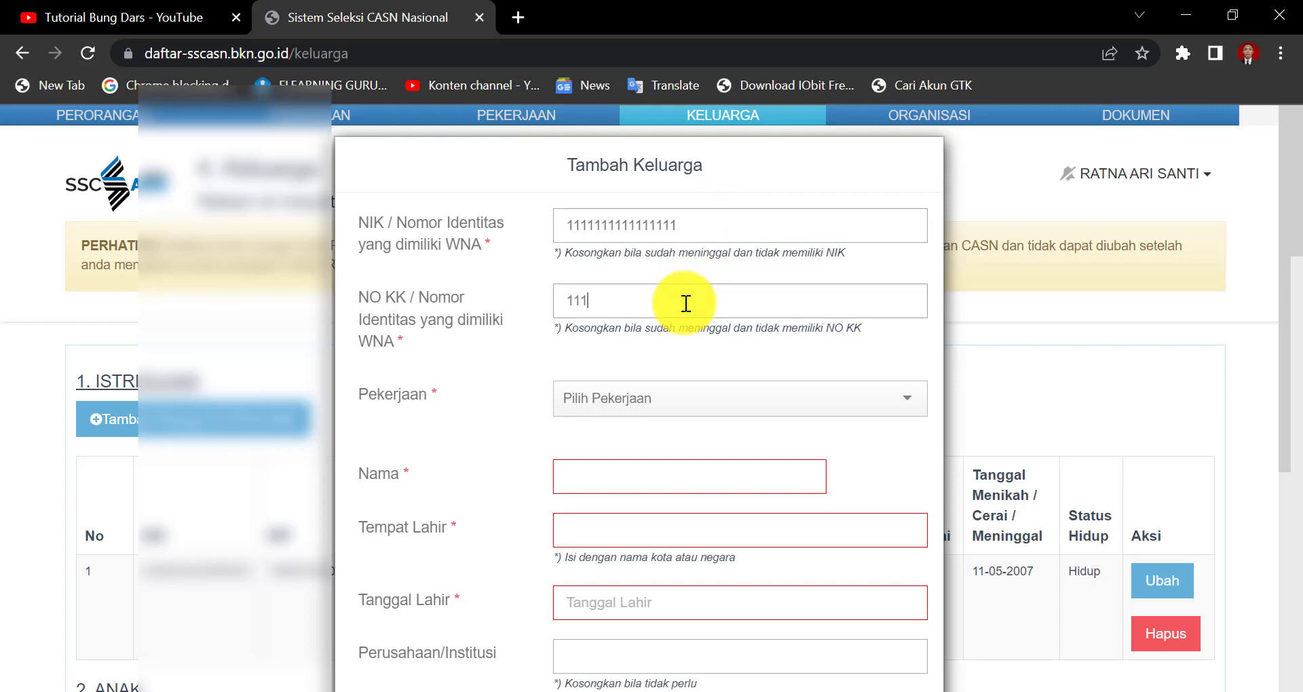
{"action": "key", "text": "BackSpace"}
{"action": "key", "text": "BackSpace"}
{"action": "key", "text": "BackSpace"}
{"action": "type", "text": "2222222222222222"}
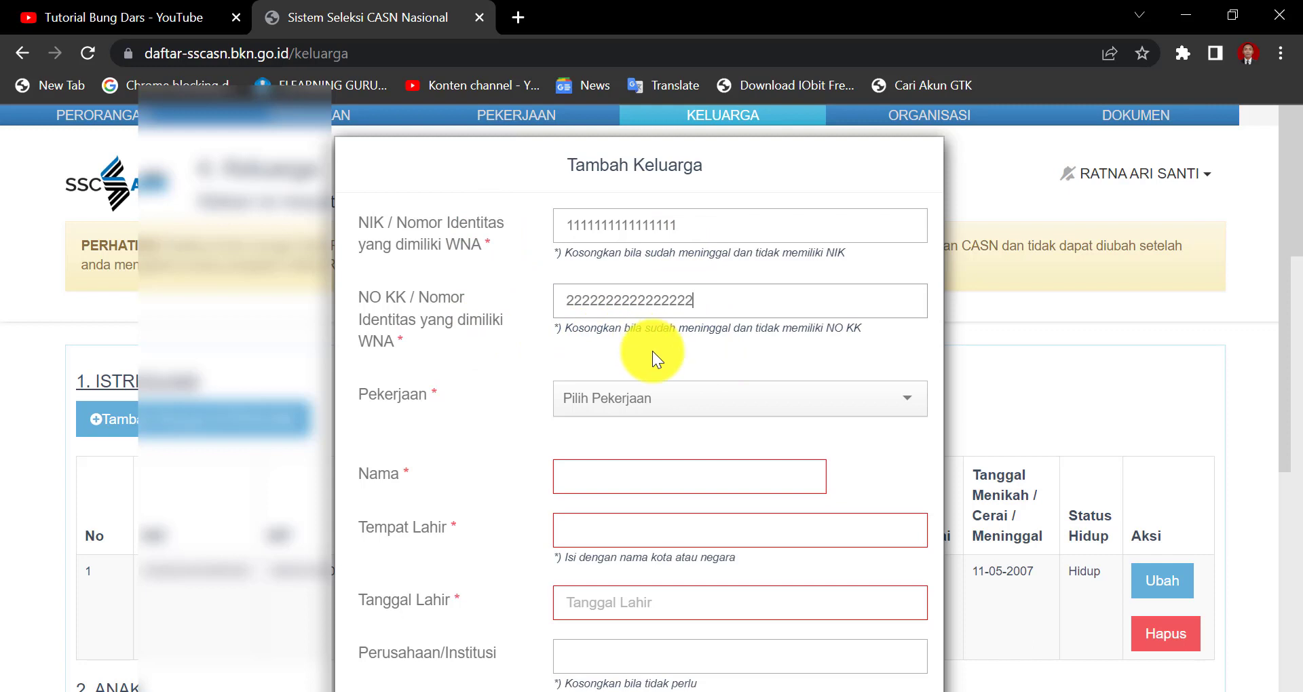
Search the Pekerjaan options in the new family record for "guru", "petani" and "pens", clearing each term
{"action": "left_click", "coordinate": [664, 398]}
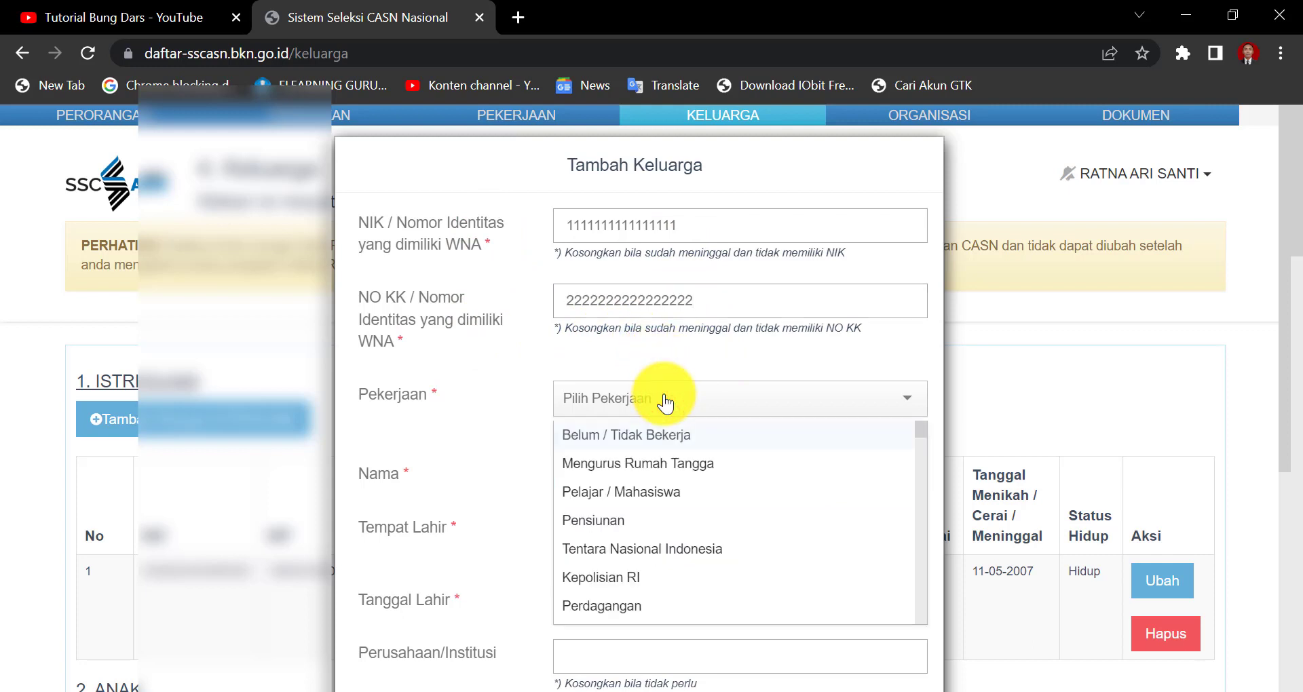
{"action": "type", "text": "guru"}
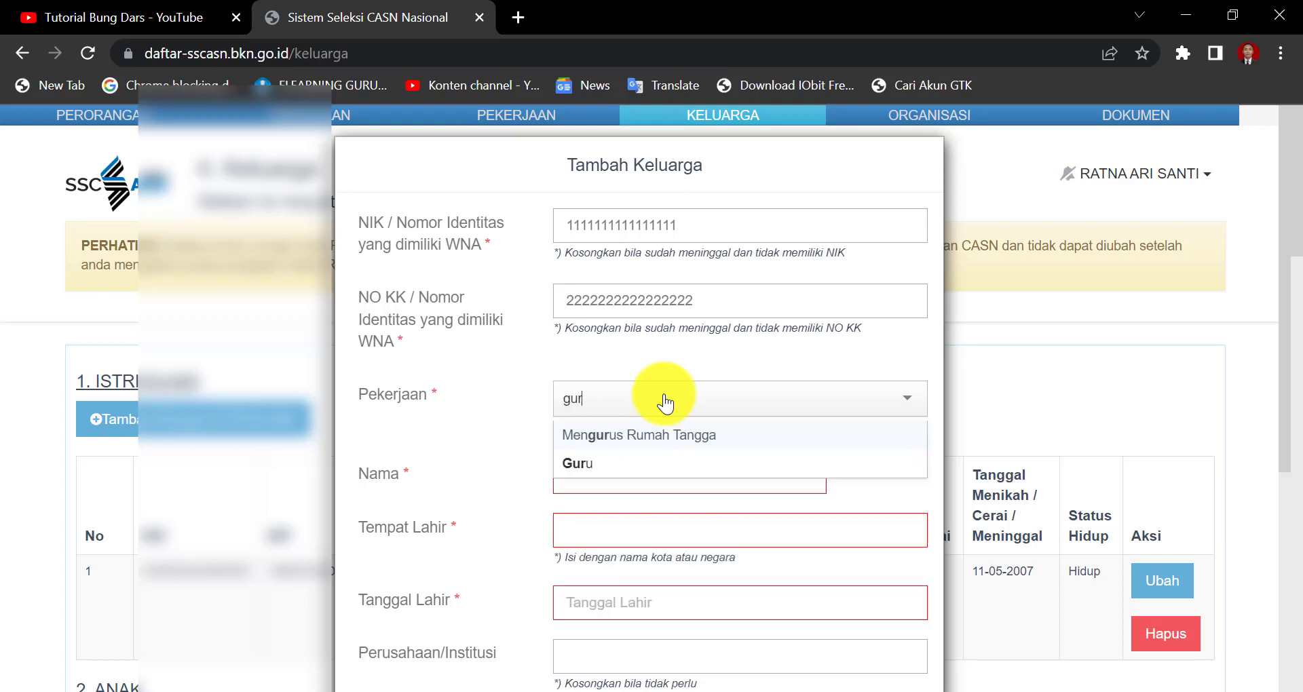
{"action": "key", "text": "BackSpace"}
{"action": "key", "text": "BackSpace"}
{"action": "key", "text": "BackSpace"}
{"action": "key", "text": "BackSpace"}
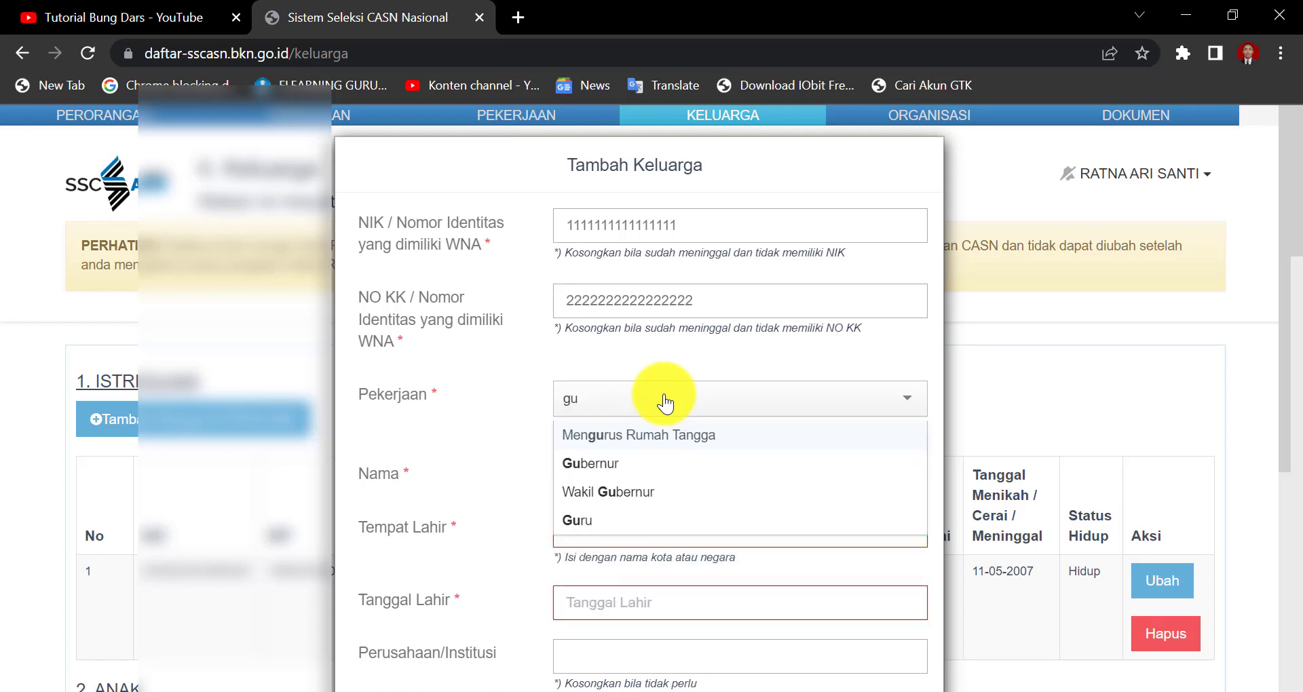
{"action": "type", "text": "petani"}
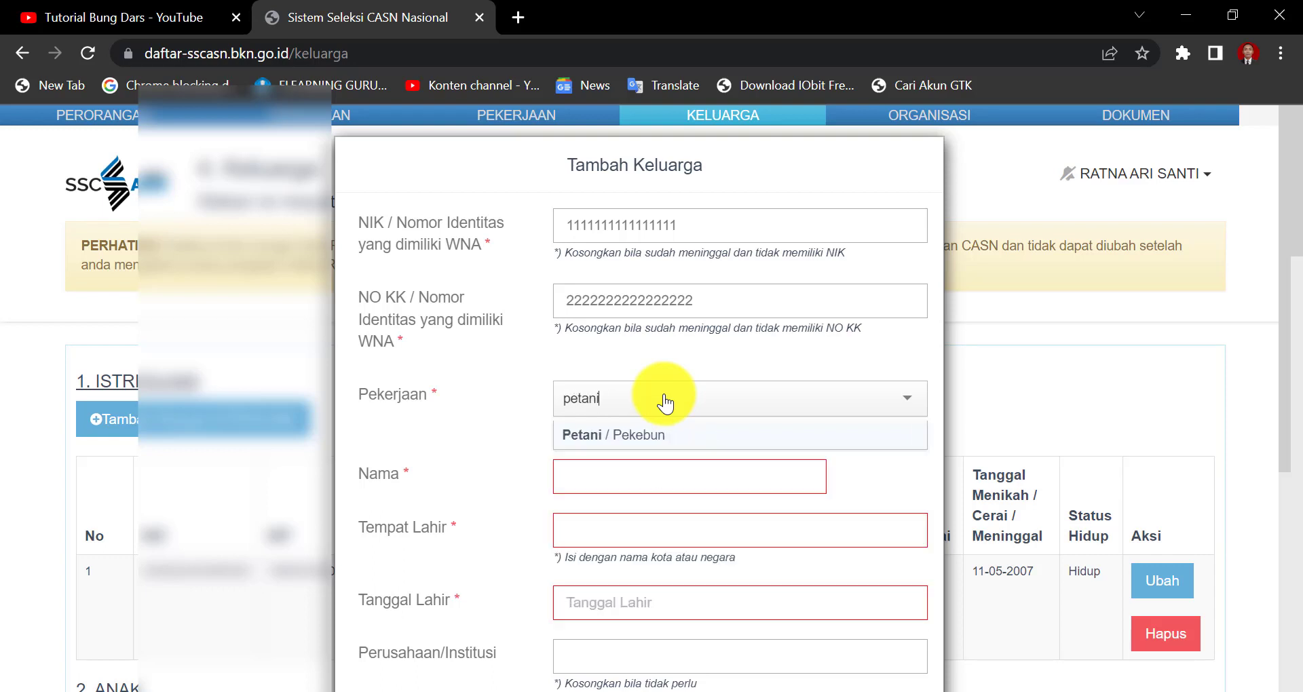
{"action": "key", "text": "BackSpace"}
{"action": "key", "text": "BackSpace"}
{"action": "key", "text": "BackSpace"}
{"action": "key", "text": "BackSpace"}
{"action": "key", "text": "BackSpace"}
{"action": "key", "text": "BackSpace"}
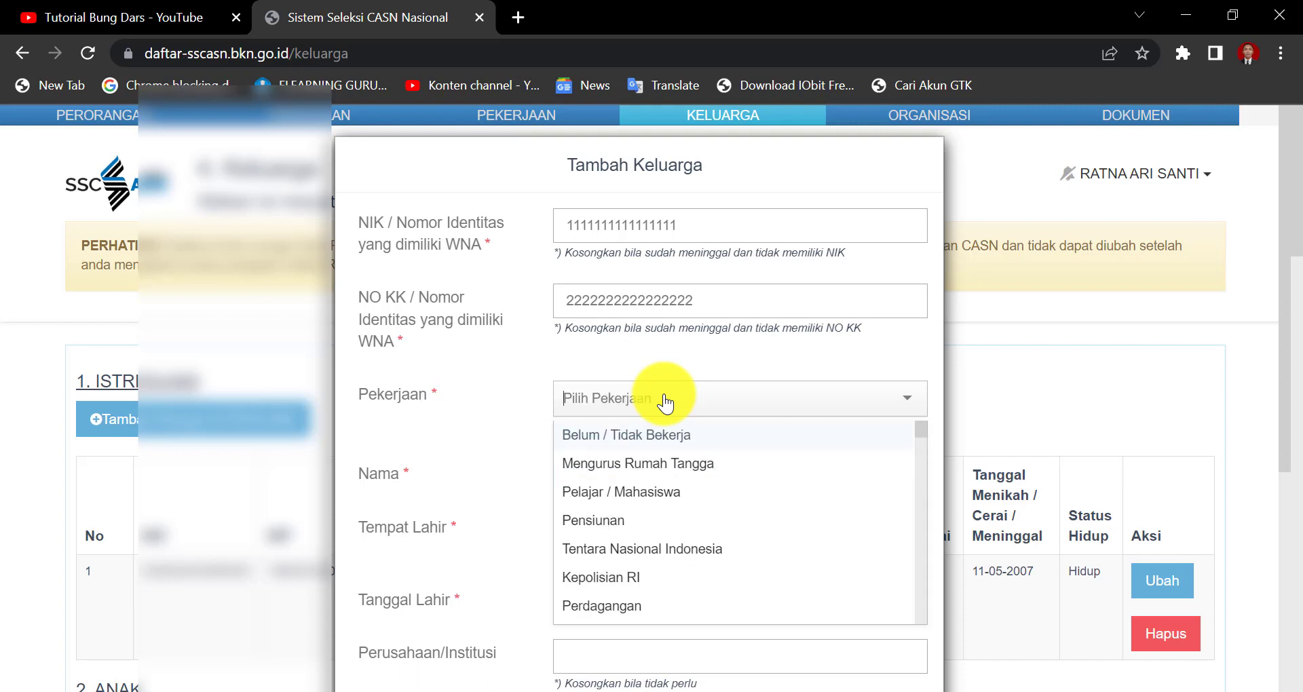
{"action": "type", "text": "pens"}
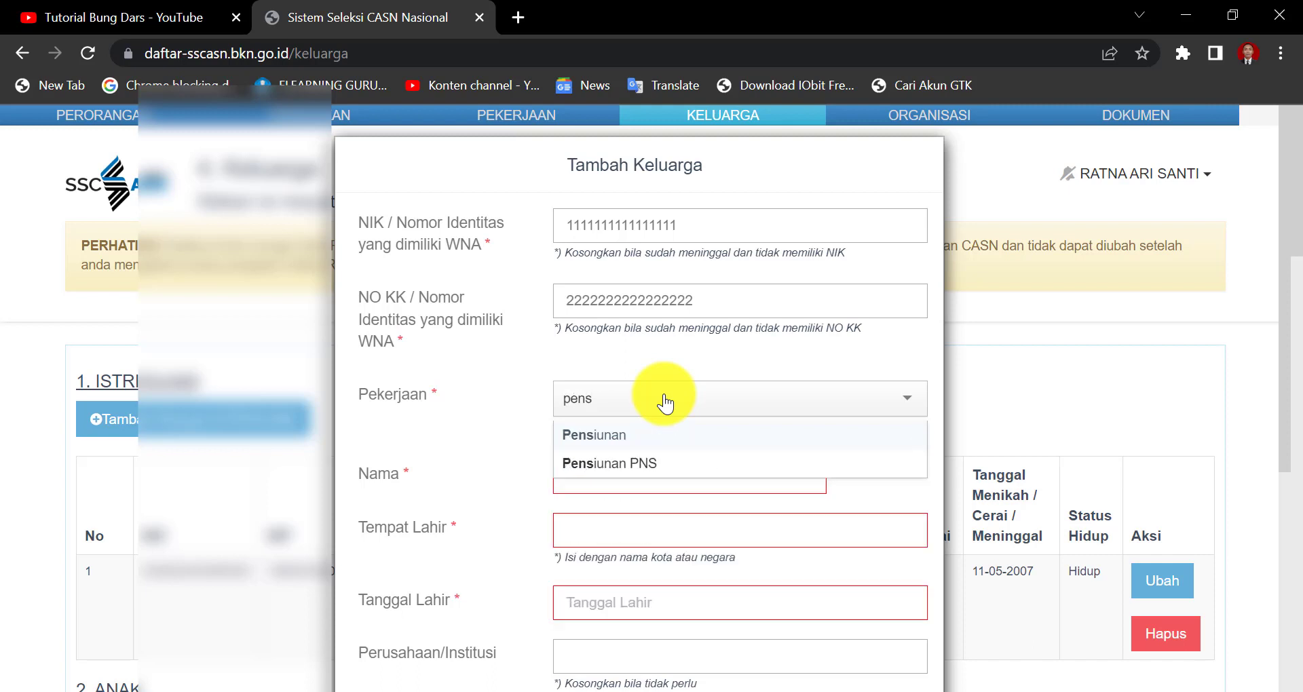
{"action": "key", "text": "BackSpace"}
{"action": "key", "text": "BackSpace"}
{"action": "key", "text": "BackSpace"}
{"action": "key", "text": "BackSpace"}
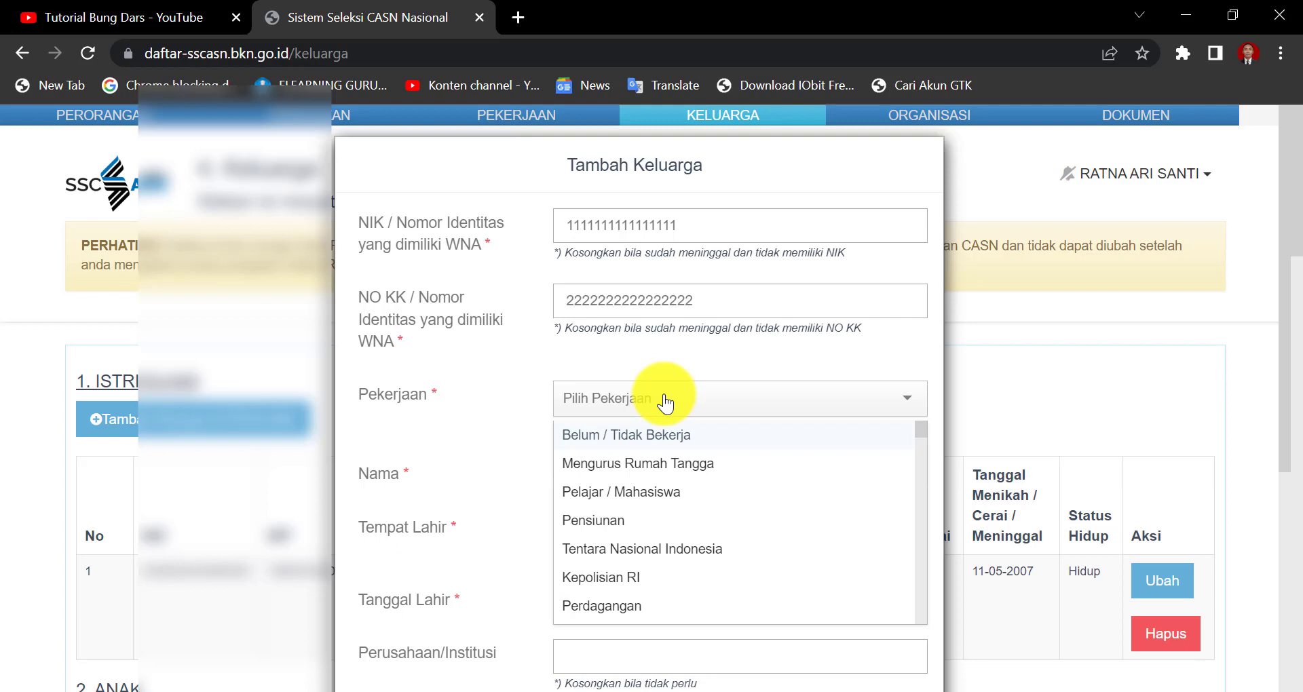
Search the Pekerjaan options for "sipil" and choose Pegawai Negeri Sipil as the spouse's occupation
{"action": "type", "text": "si"}
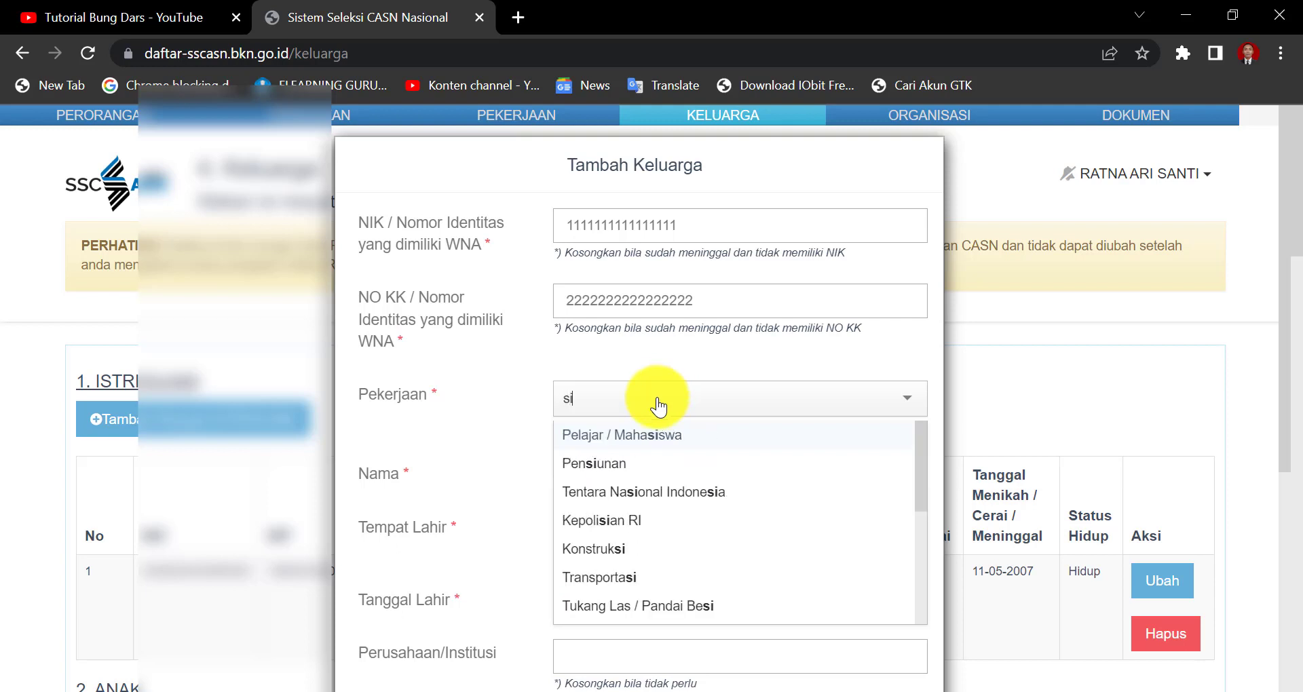
{"action": "type", "text": "pil"}
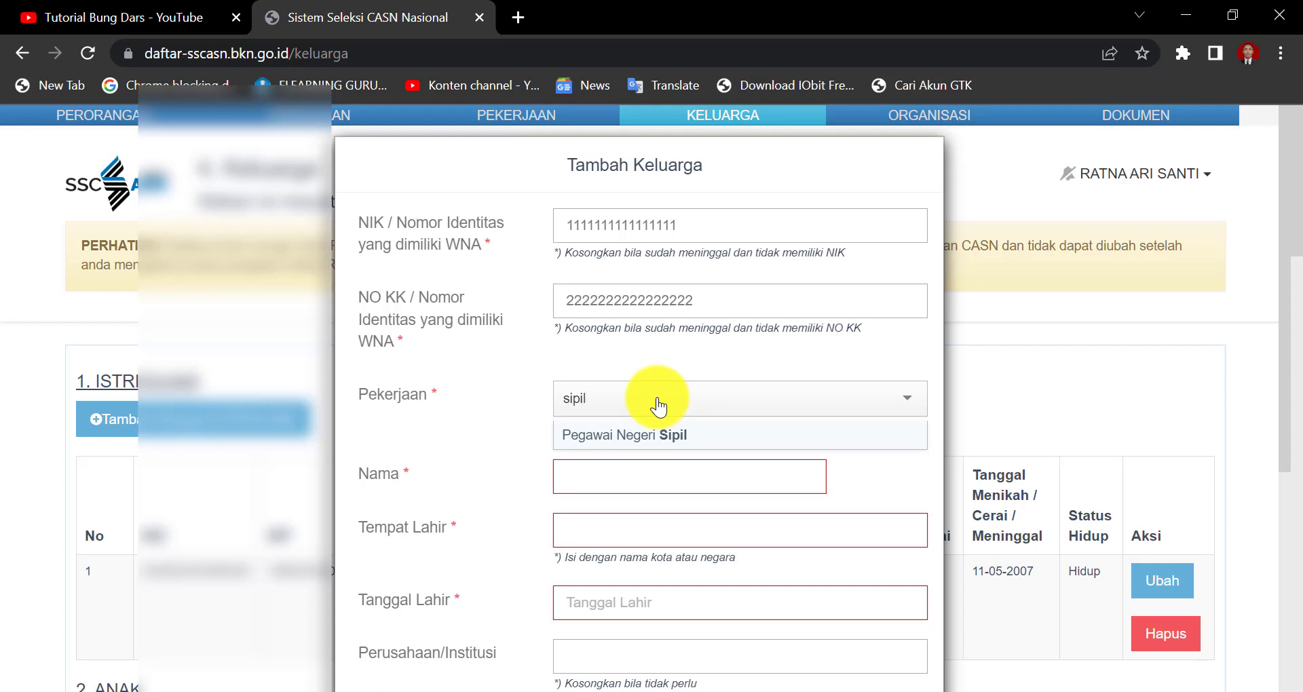
{"action": "left_click", "coordinate": [443, 425]}
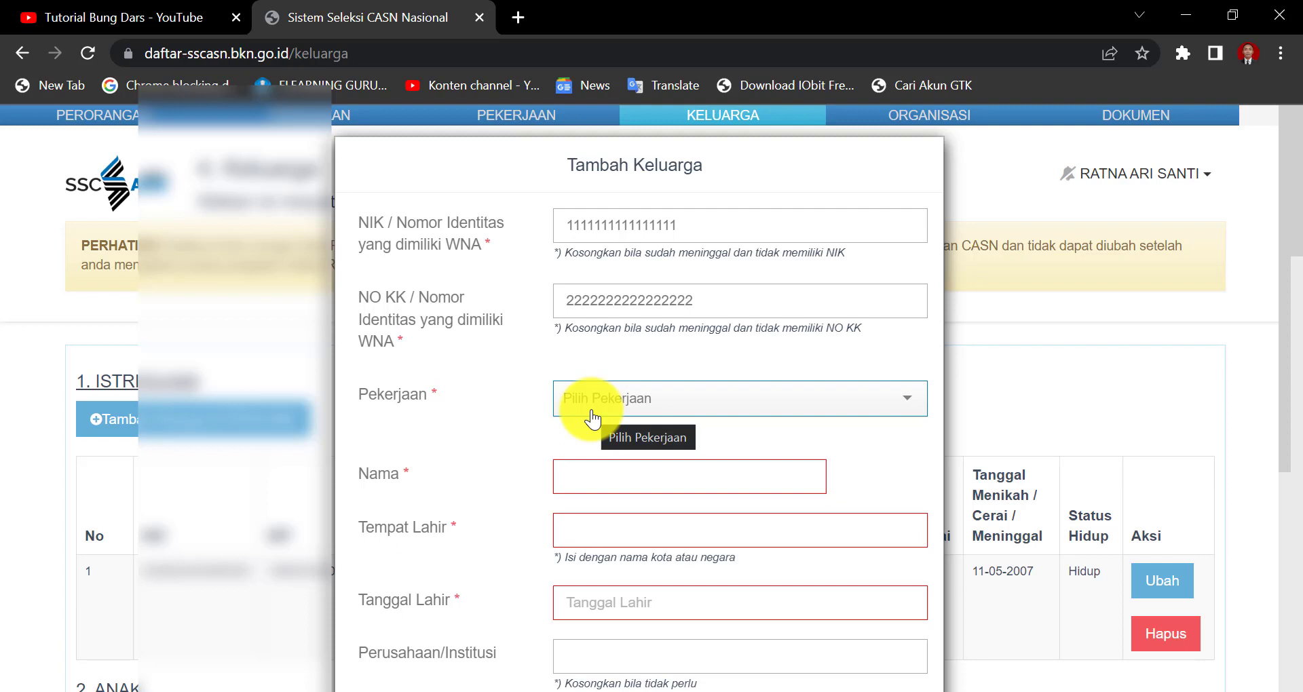
{"action": "left_click", "coordinate": [592, 407]}
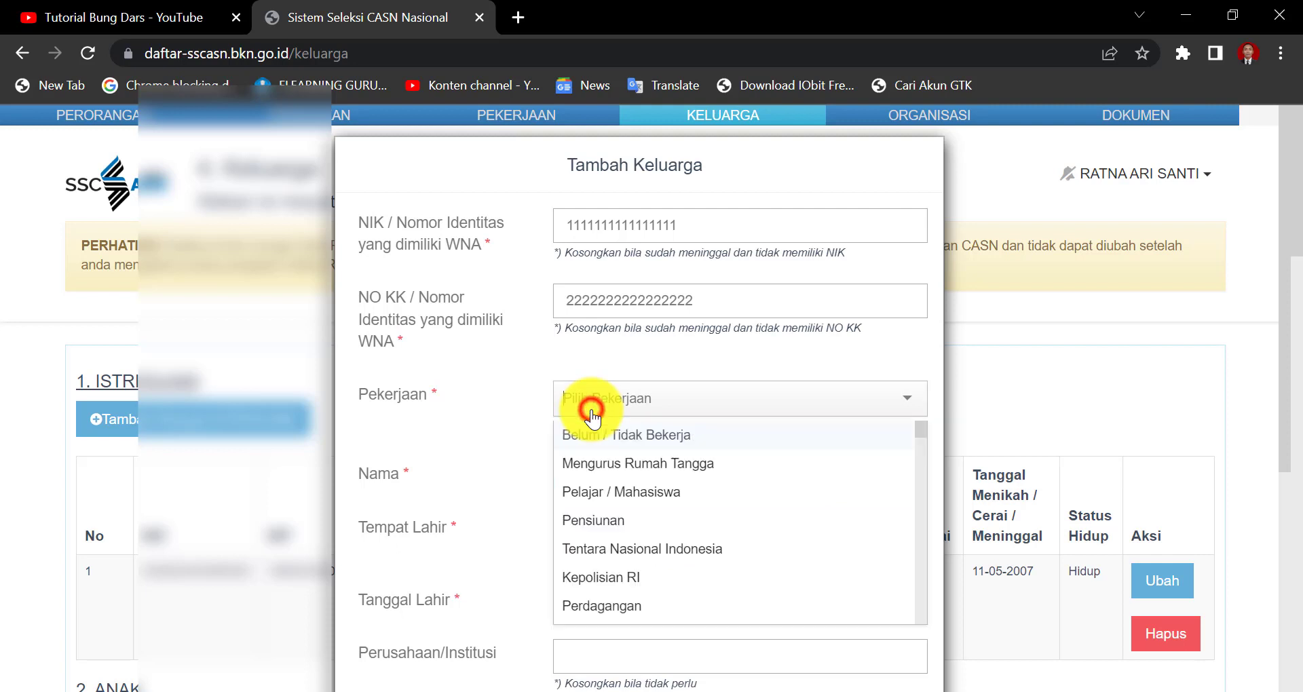
{"action": "type", "text": "sipil"}
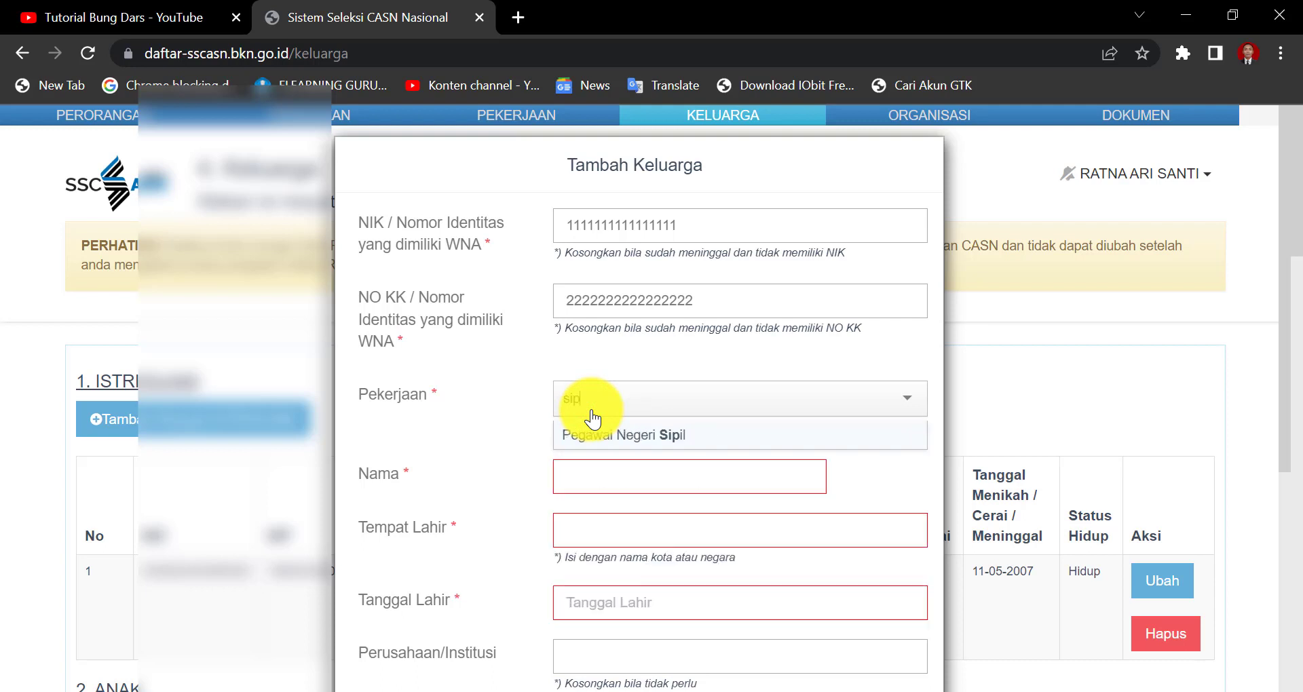
{"action": "left_click", "coordinate": [599, 429]}
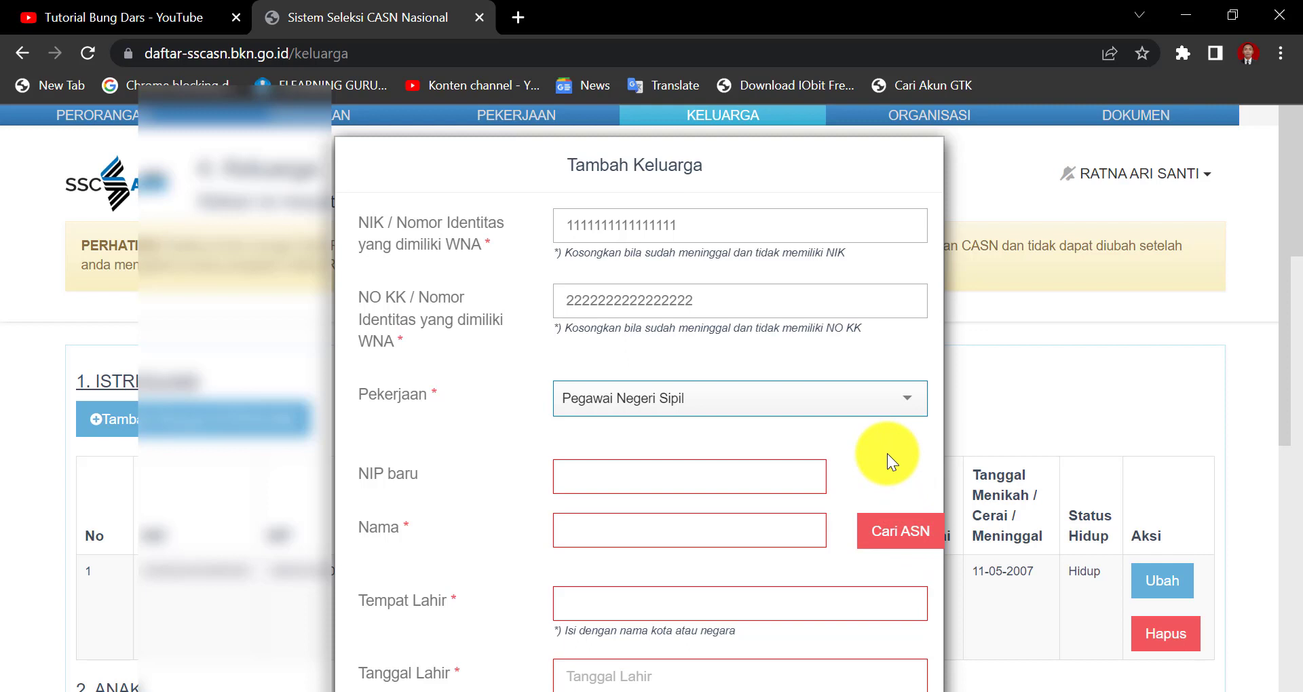
Change the spouse's Pekerjaan to Petani / Pekebun by searching for "petani"
{"action": "left_click", "coordinate": [832, 404]}
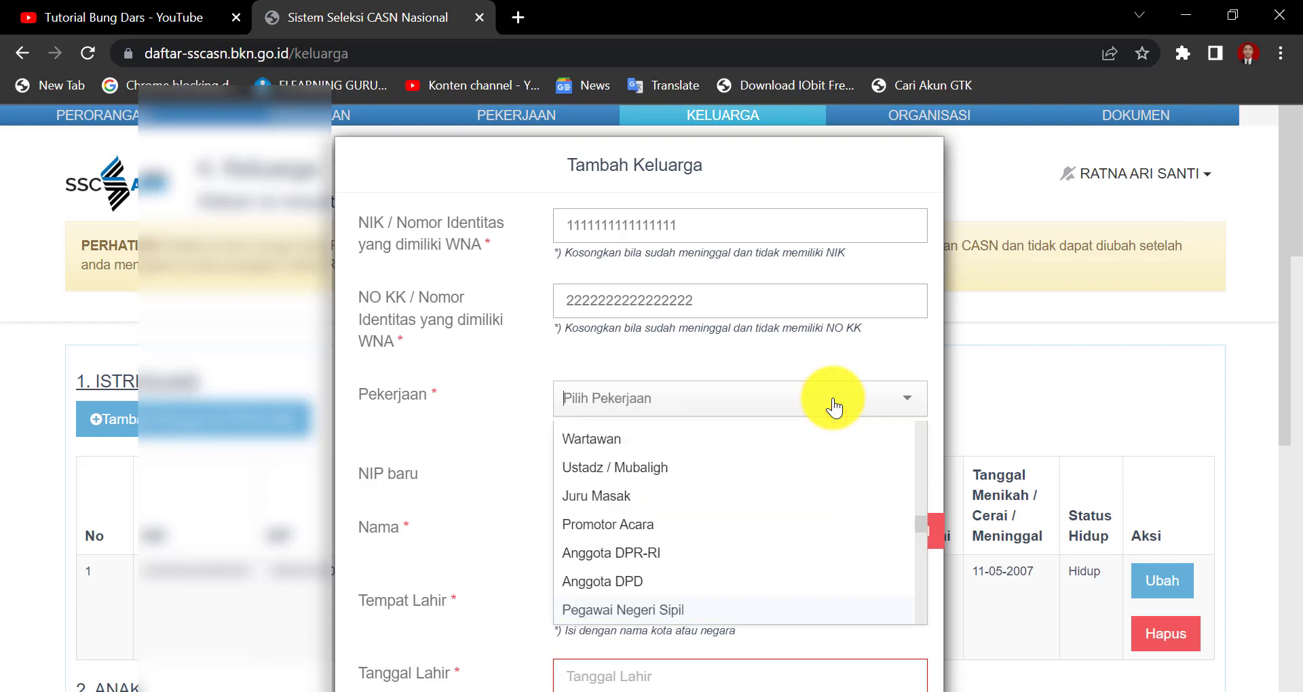
{"action": "type", "text": "petani"}
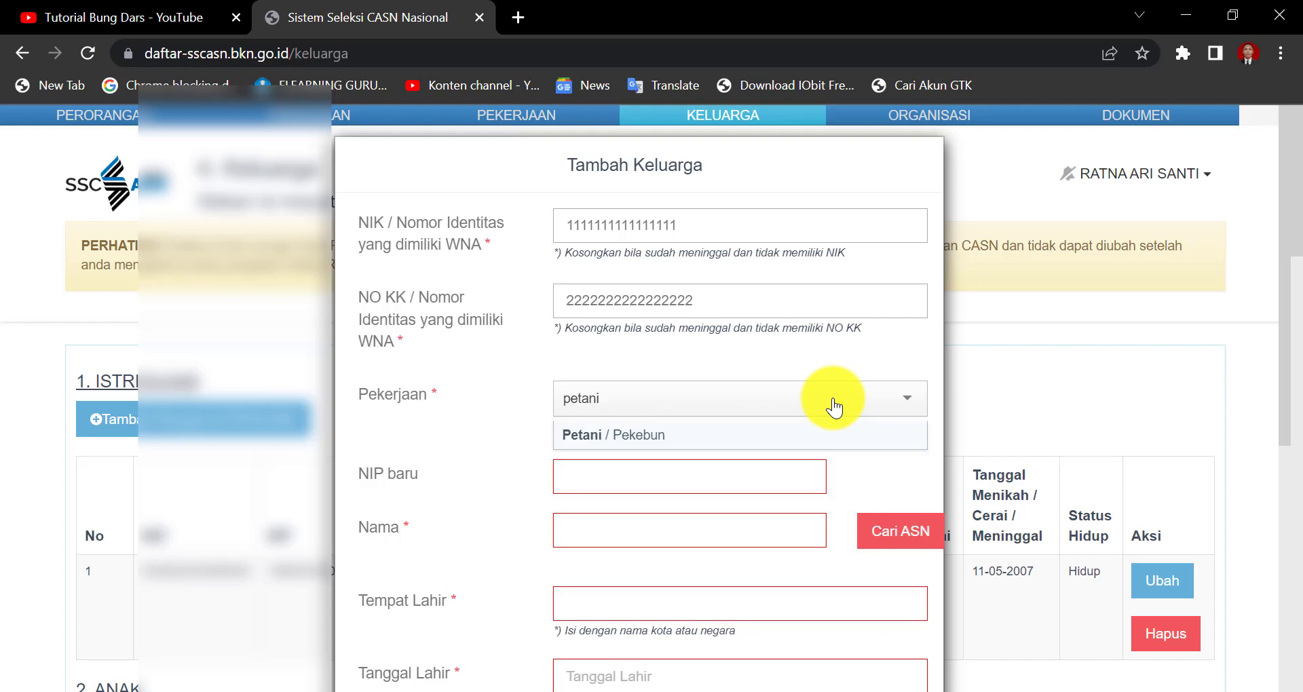
{"action": "left_click", "coordinate": [812, 429]}
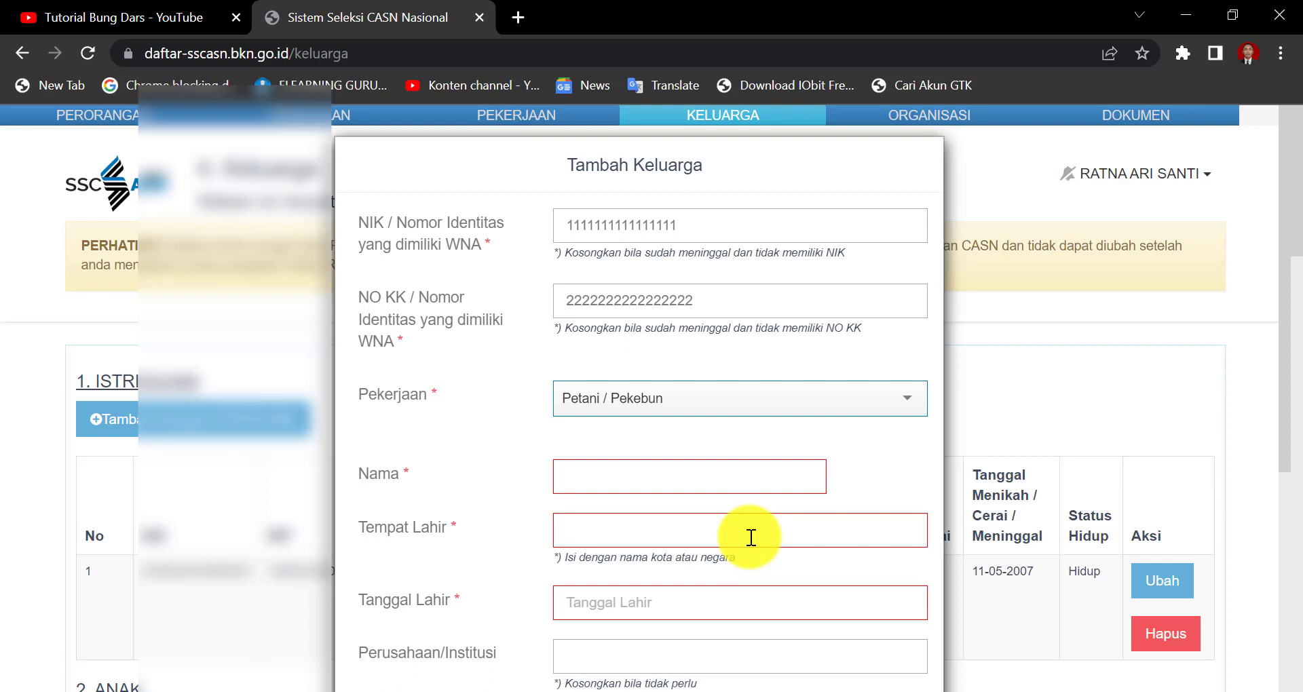
Choose the spouse's date of birth in the Tanggal Lahir calendar, picking the year, month and day
{"action": "scroll", "coordinate": [751, 536], "scroll_direction": "down", "scroll_amount": 1}
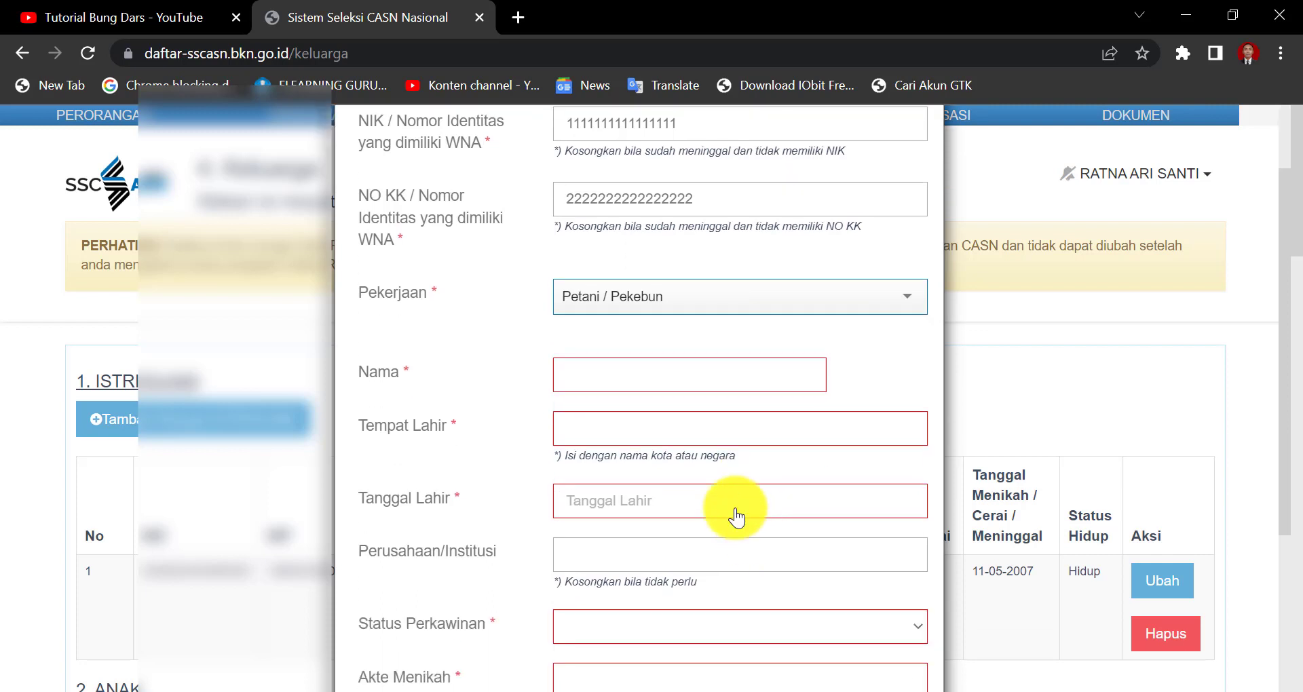
{"action": "left_click", "coordinate": [735, 516]}
{"action": "left_click", "coordinate": [722, 311]}
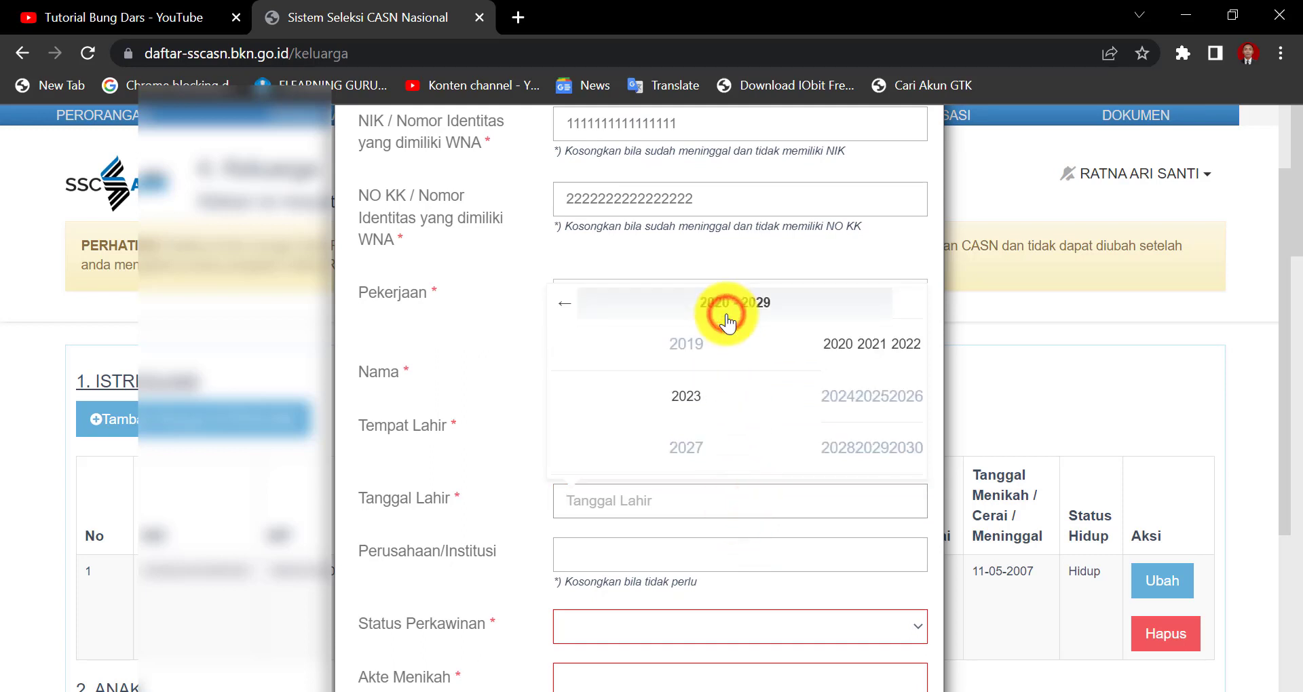
{"action": "left_click", "coordinate": [563, 312]}
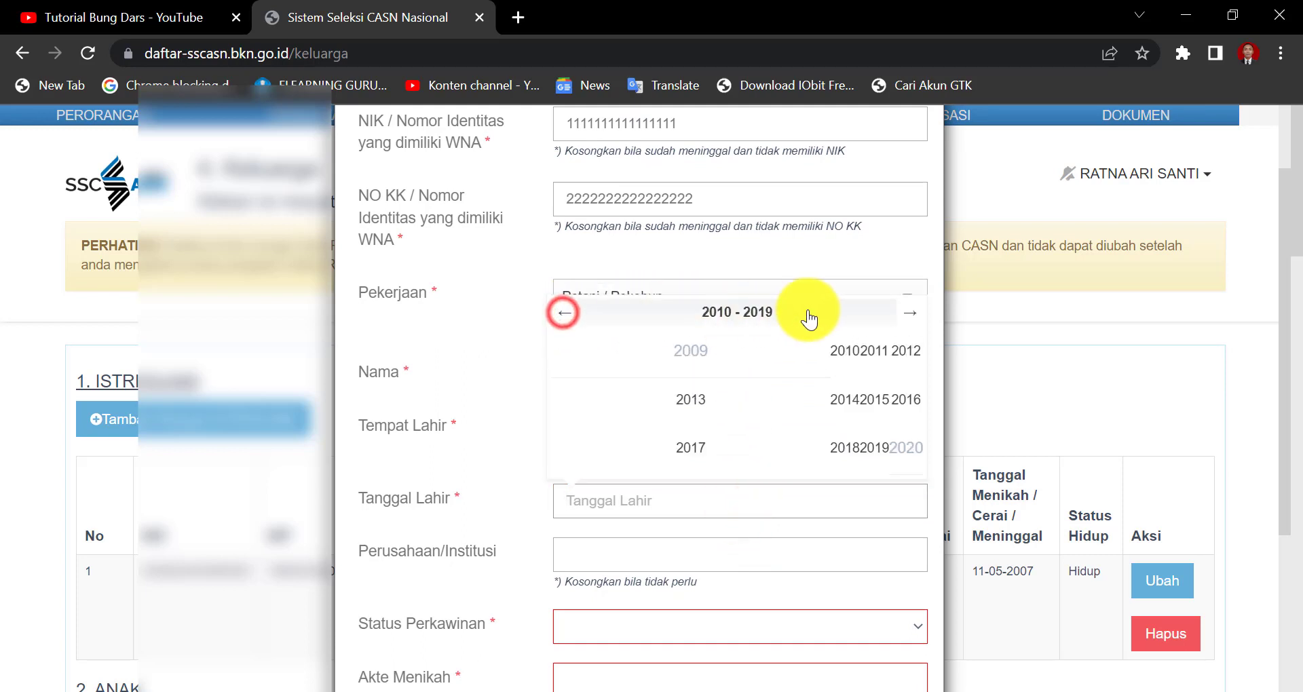
{"action": "left_click", "coordinate": [903, 310]}
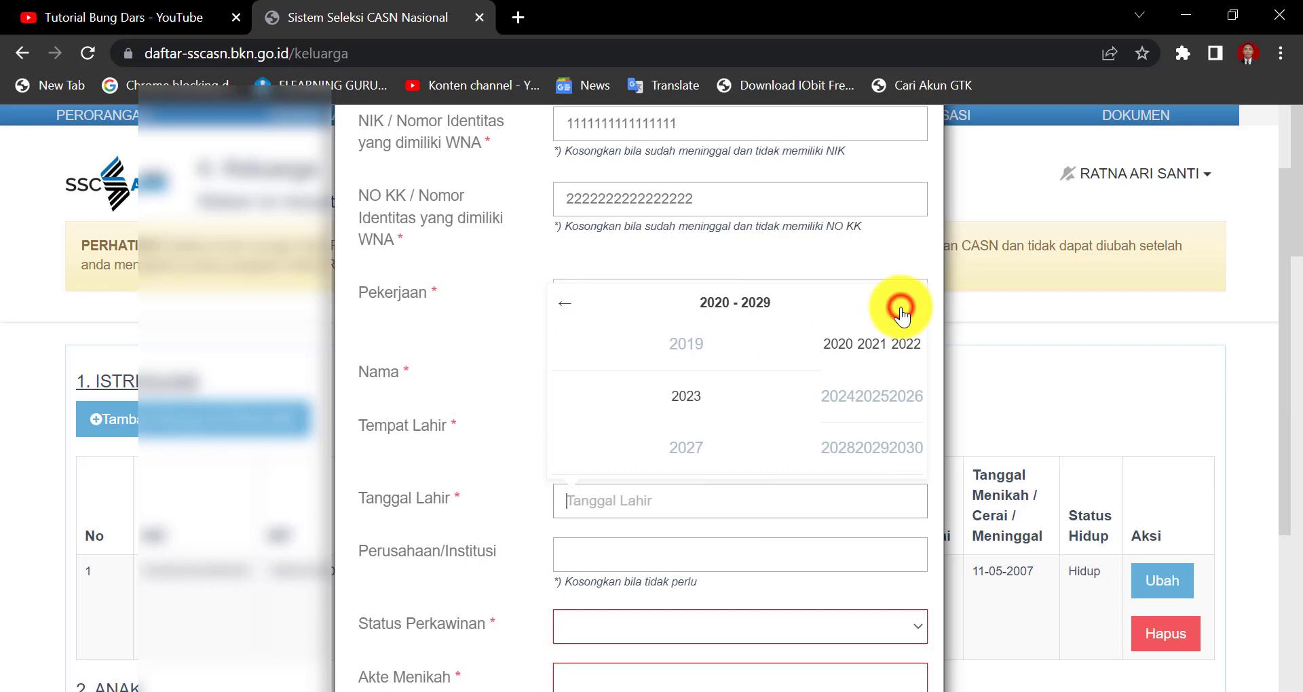
{"action": "left_click", "coordinate": [875, 345]}
{"action": "left_click", "coordinate": [669, 410]}
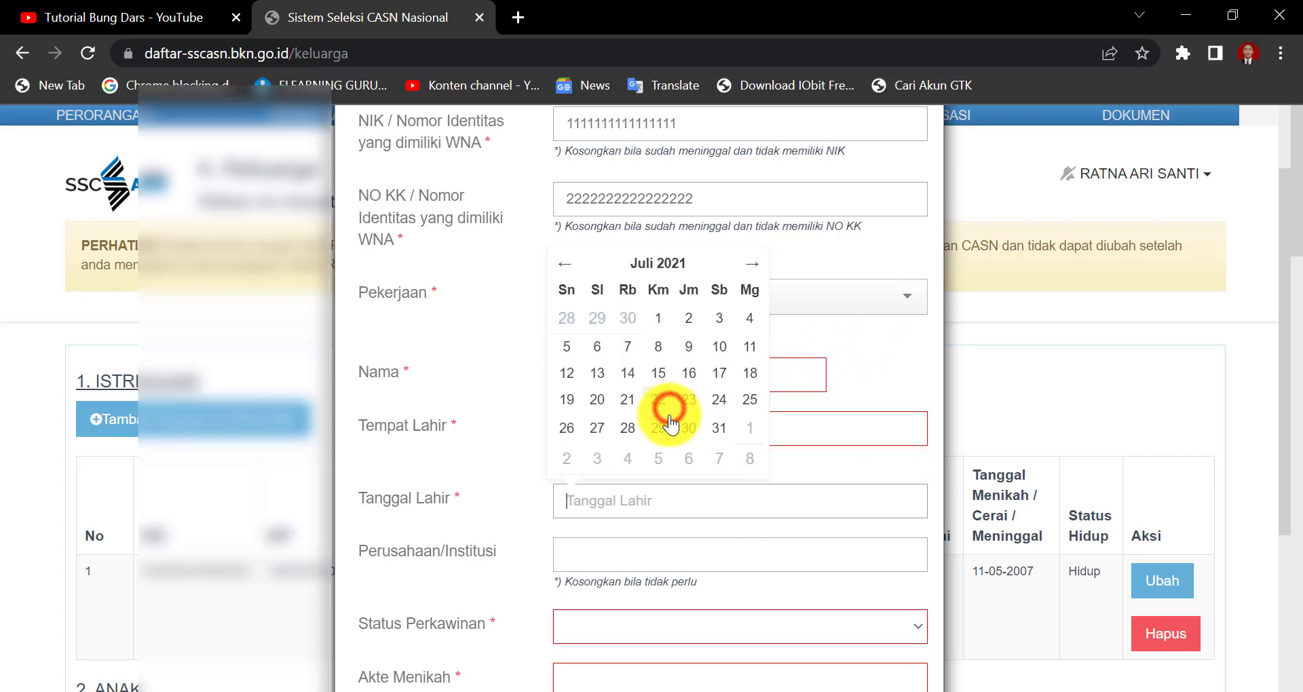
{"action": "left_click", "coordinate": [628, 372]}
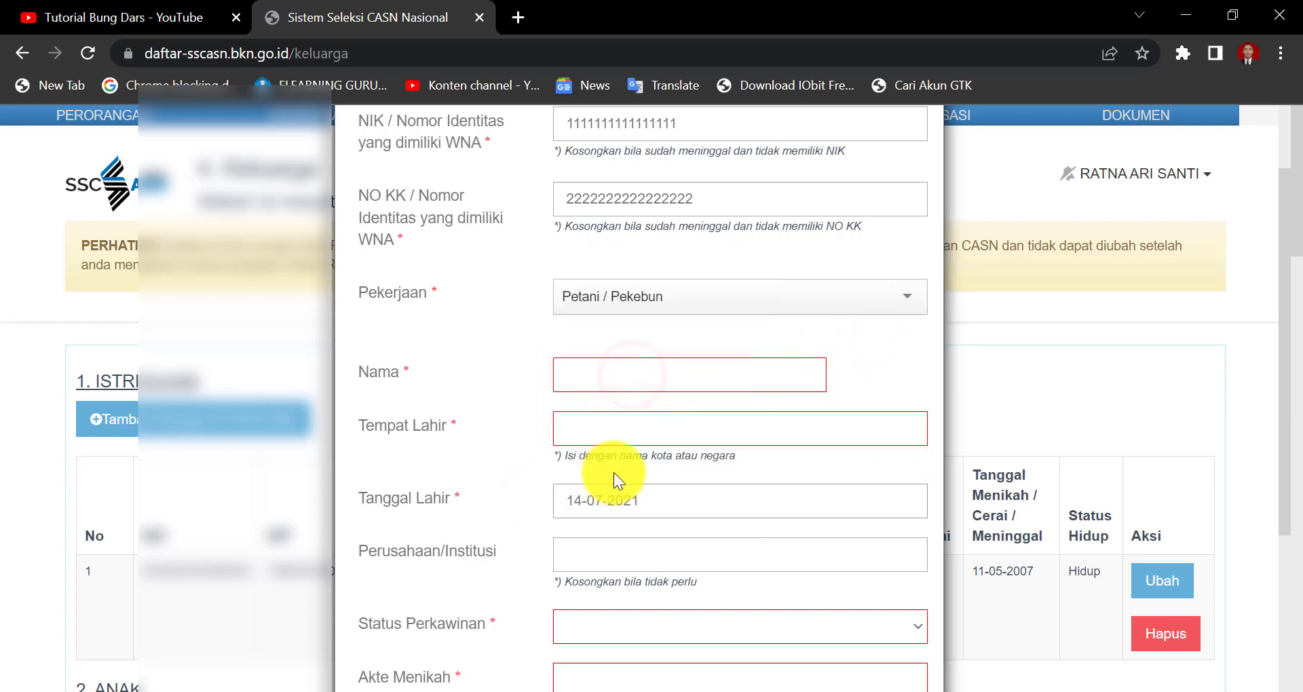
{"action": "left_click", "coordinate": [663, 377]}
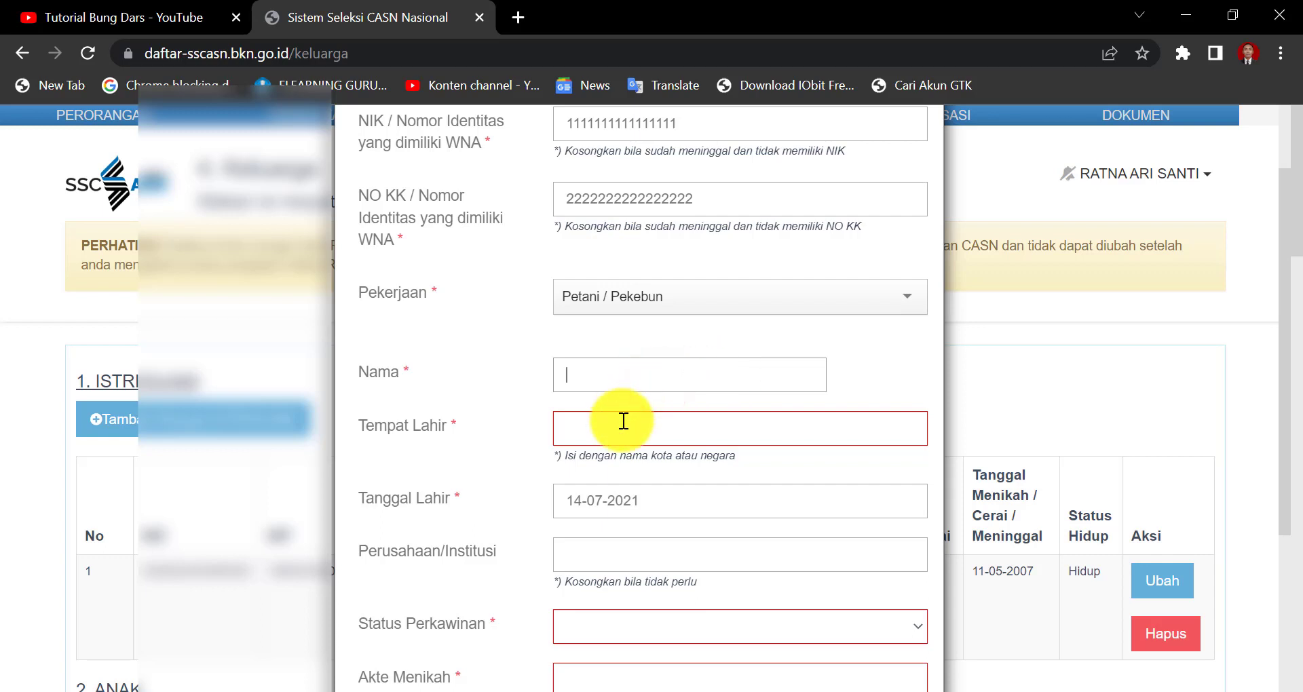
{"action": "left_click", "coordinate": [624, 421]}
{"action": "left_click", "coordinate": [645, 372]}
{"action": "left_click", "coordinate": [643, 422]}
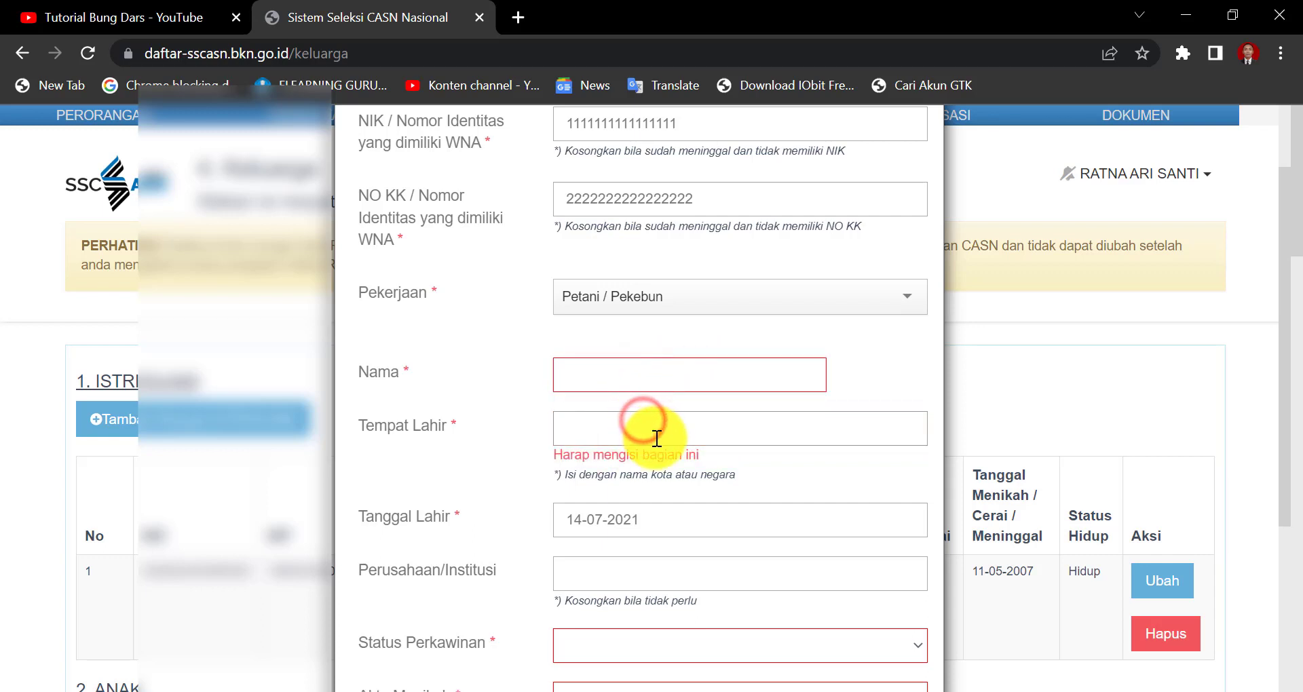
{"action": "scroll", "coordinate": [656, 438], "scroll_direction": "down", "scroll_amount": 1}
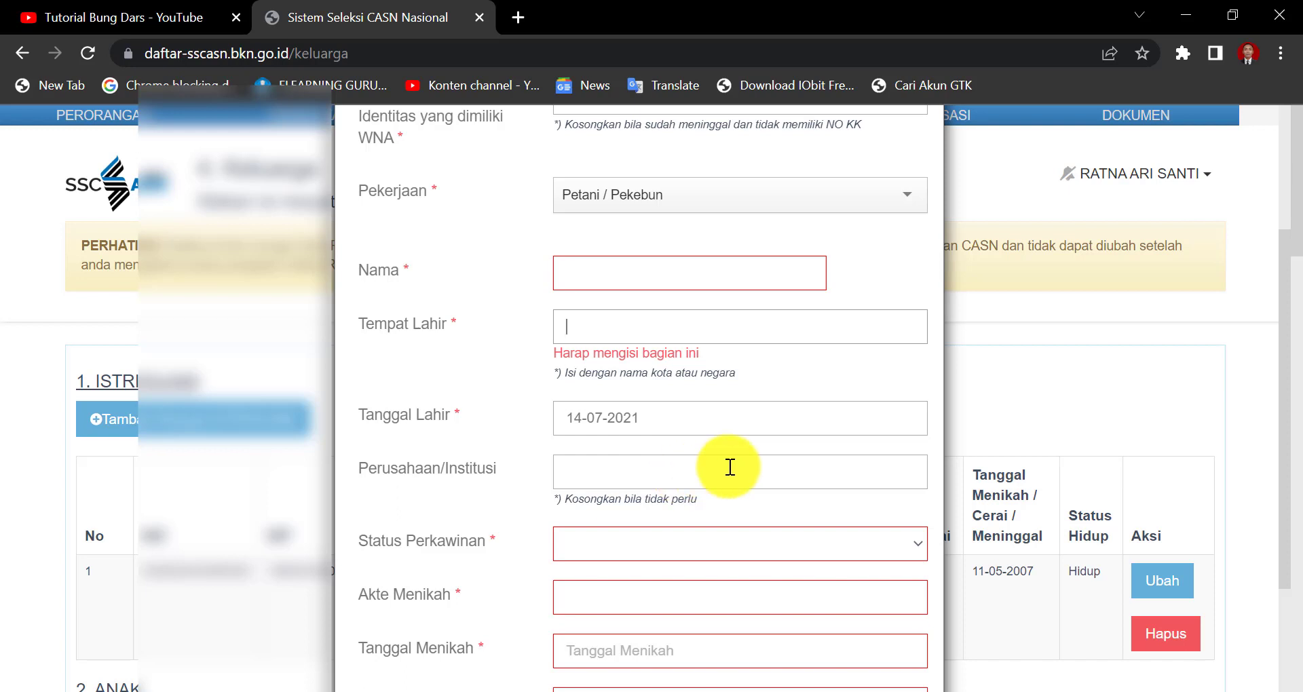
{"action": "left_click", "coordinate": [672, 477]}
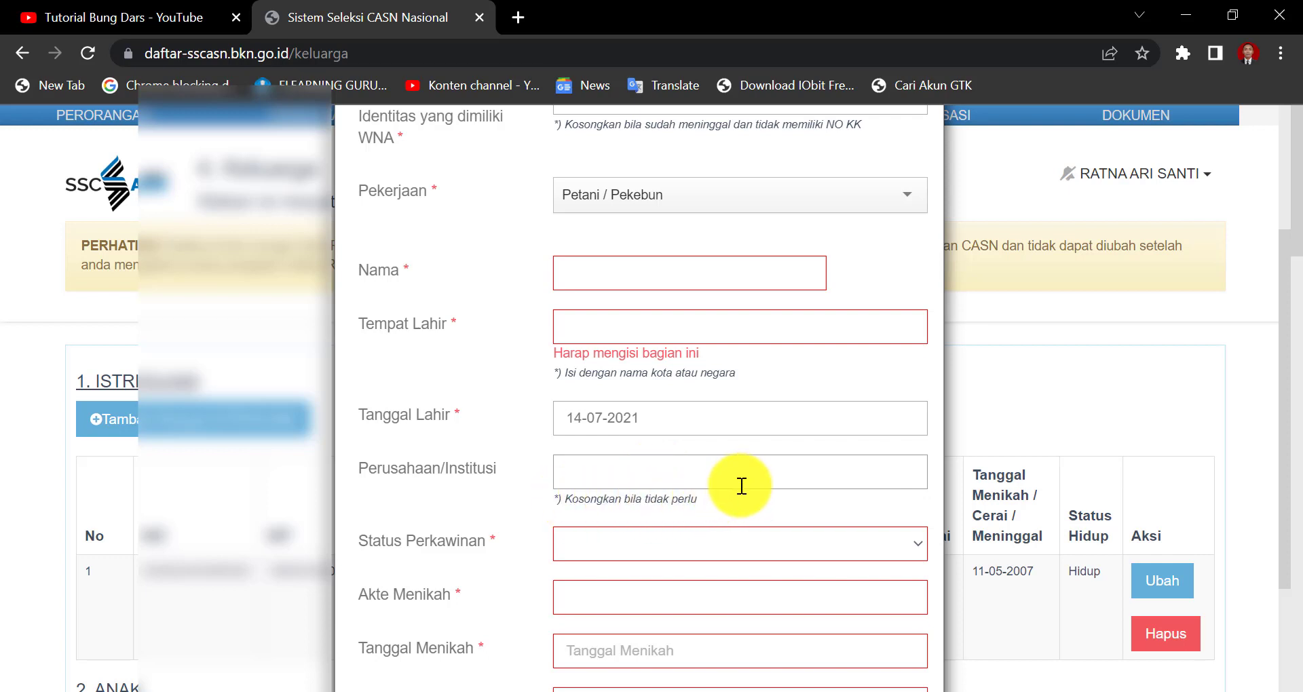
Set the spouse's Status Perkawinan to Menikah and make the Akte Menikah field ready for entry
{"action": "left_click", "coordinate": [744, 543]}
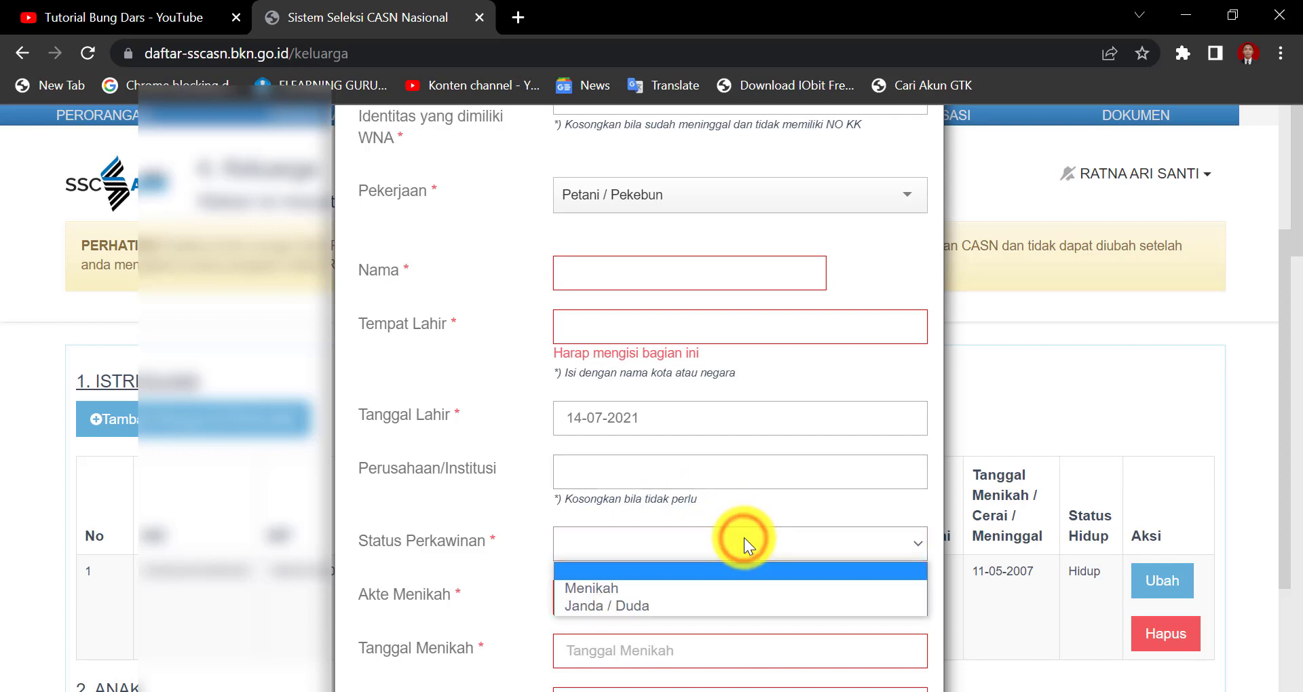
{"action": "left_click", "coordinate": [710, 594]}
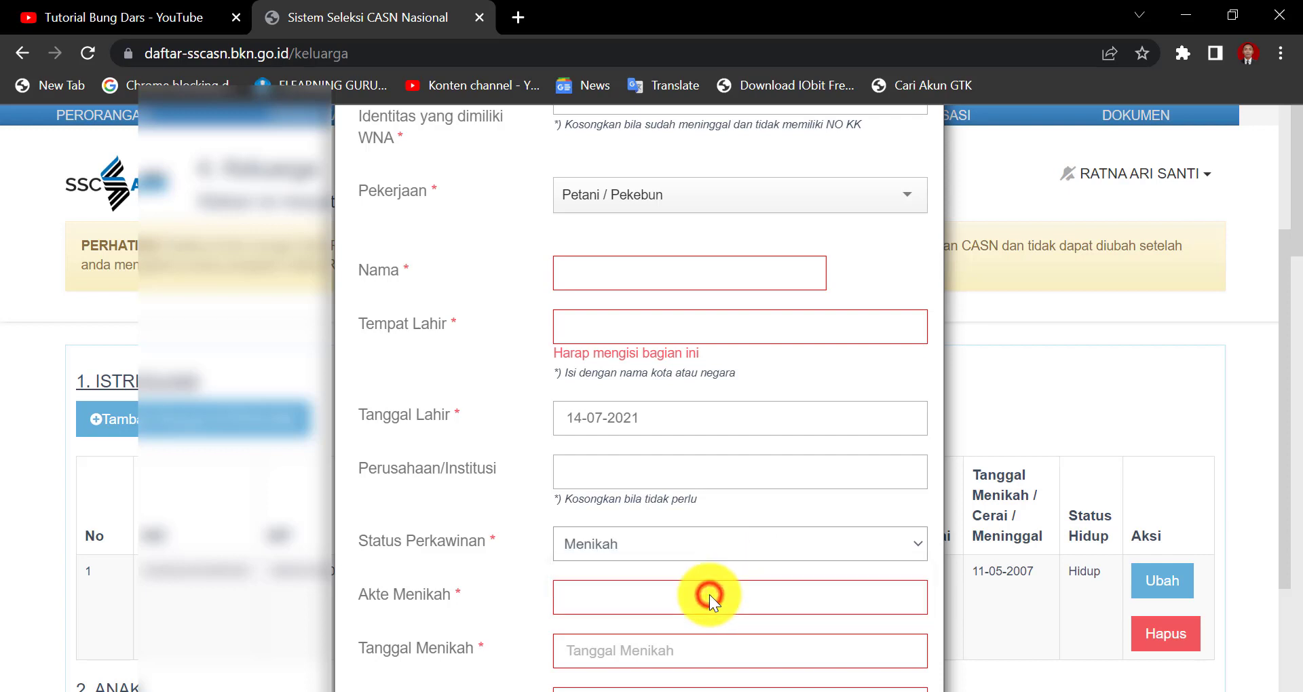
{"action": "left_click", "coordinate": [581, 600]}
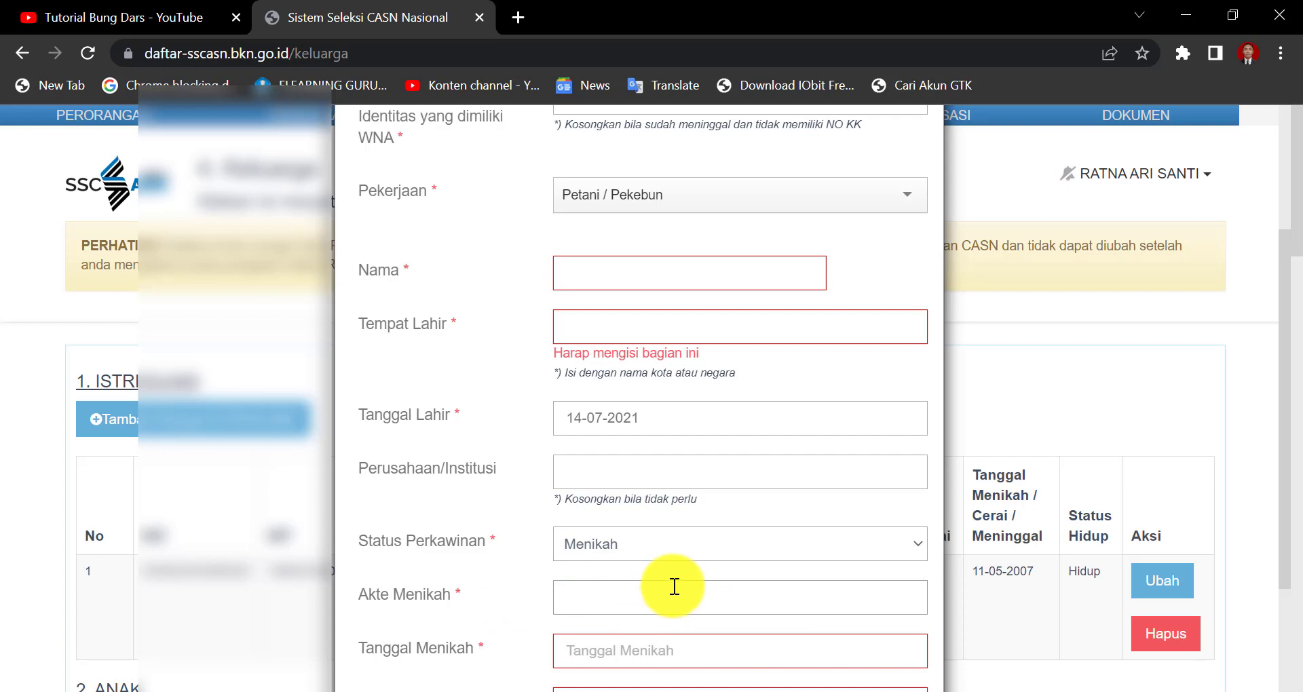
Switch Status Perkawinan to Janda / Duda, review the marriage and divorce fields, and return it to Menikah
{"action": "left_click", "coordinate": [758, 530]}
{"action": "left_click", "coordinate": [747, 585]}
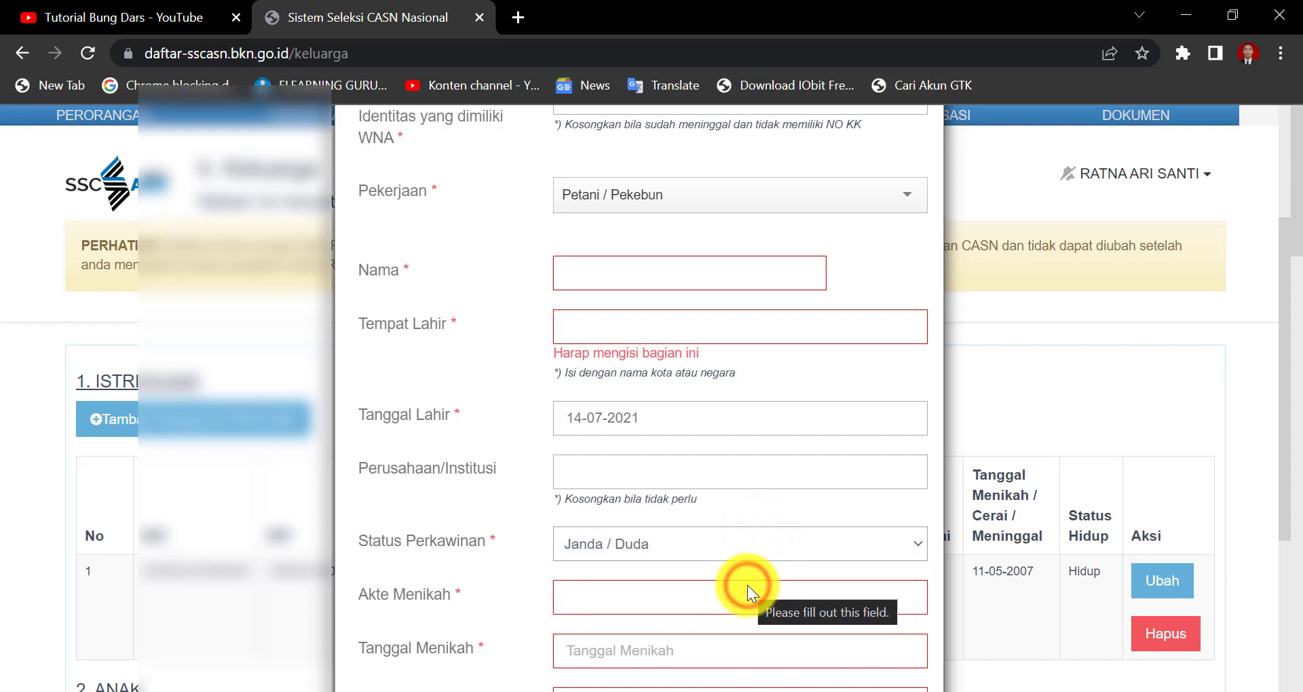
{"action": "left_click", "coordinate": [746, 591]}
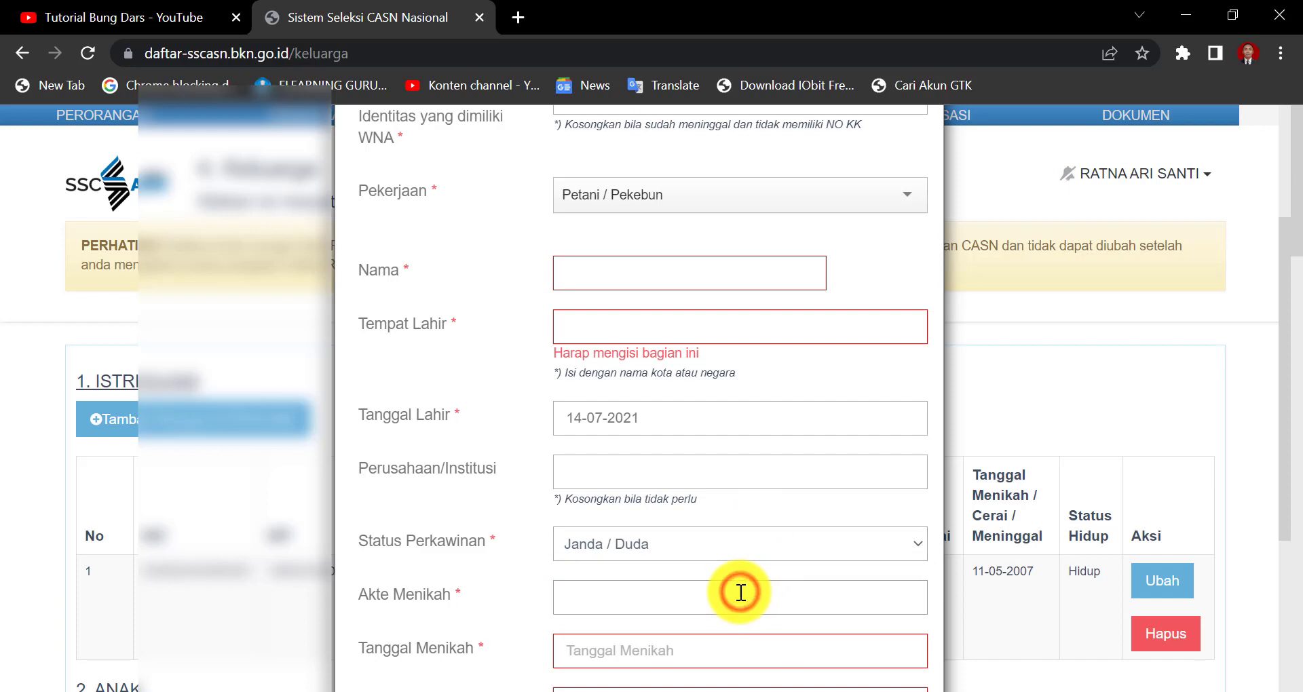
{"action": "scroll", "coordinate": [761, 592], "scroll_direction": "down", "scroll_amount": 1}
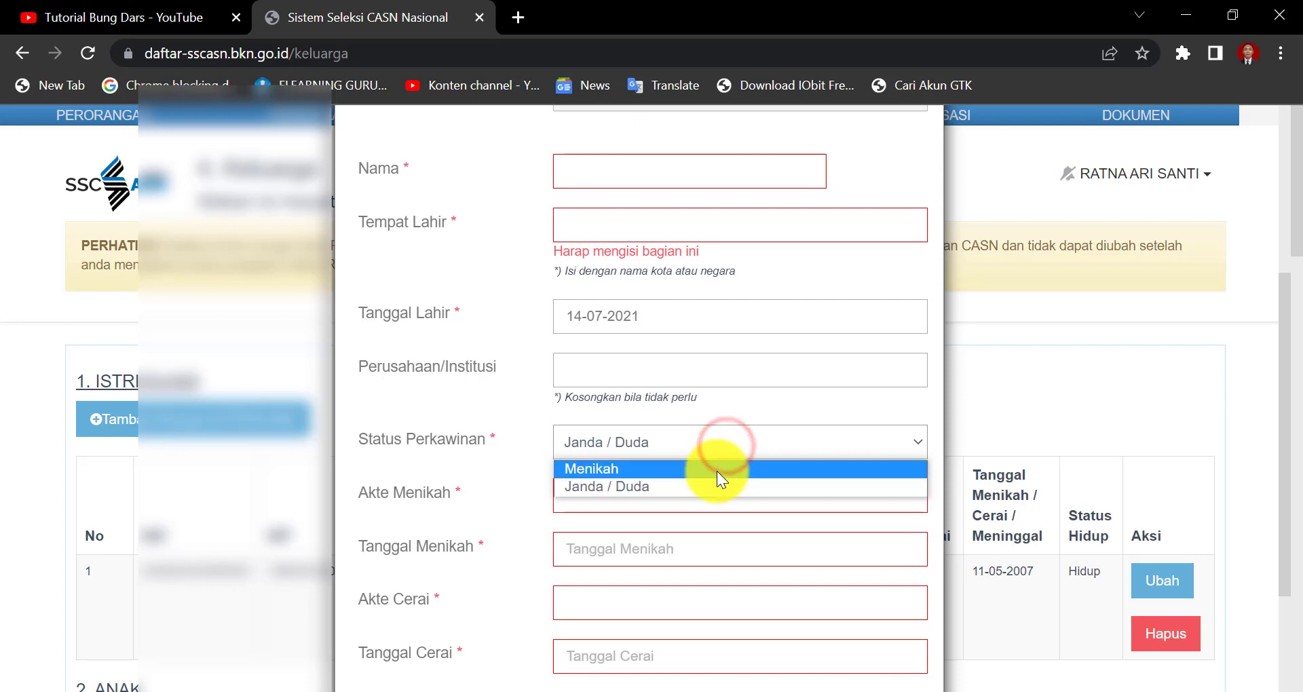
{"action": "left_click", "coordinate": [716, 468]}
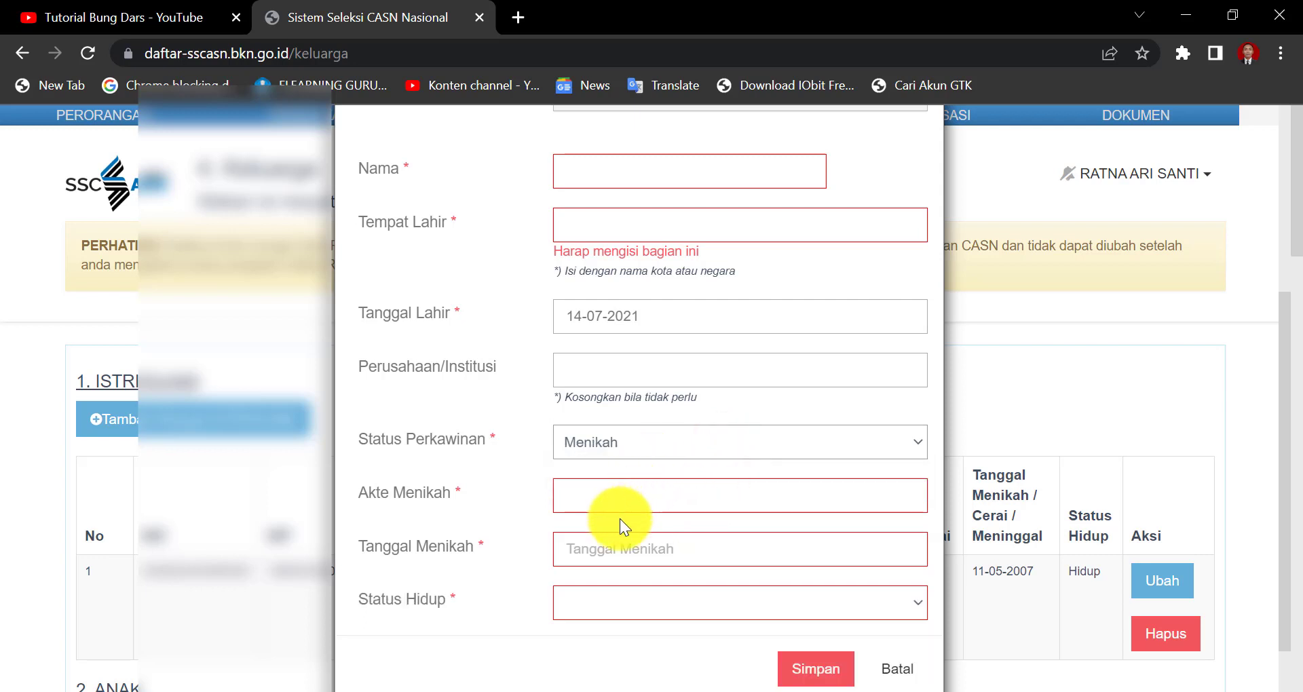
{"action": "left_click", "coordinate": [617, 500]}
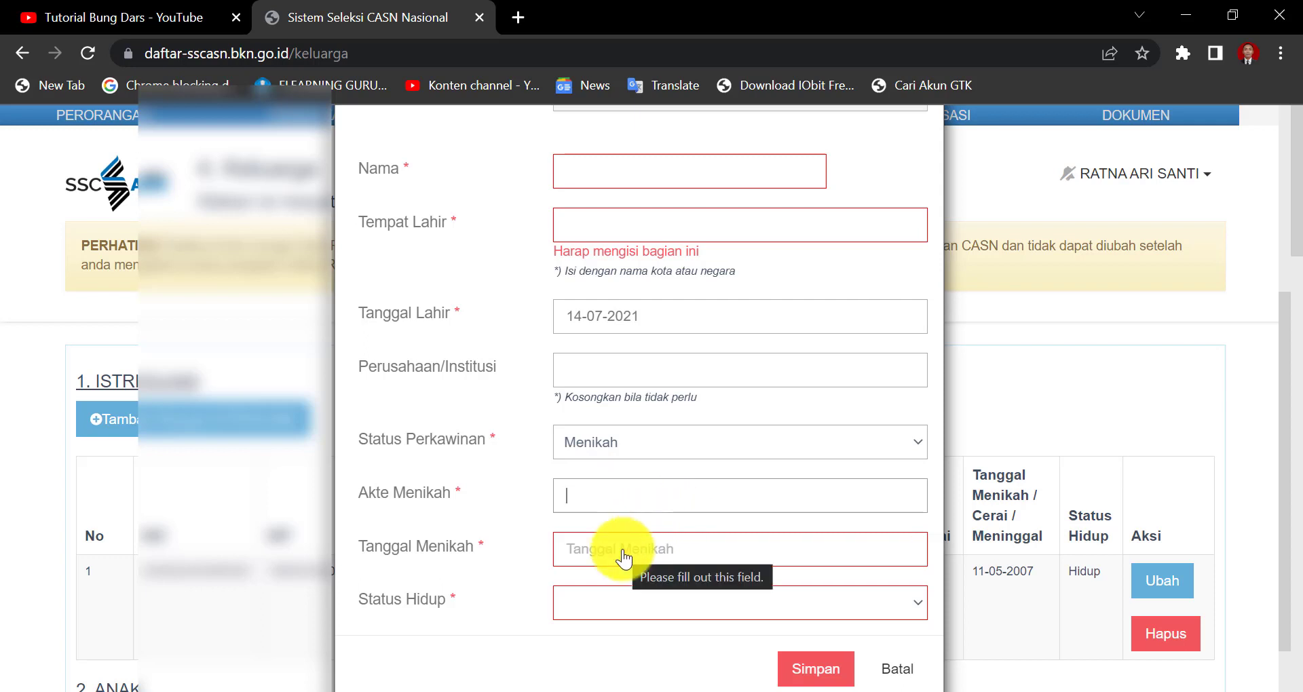
{"action": "left_click", "coordinate": [620, 550]}
{"action": "left_click", "coordinate": [726, 357]}
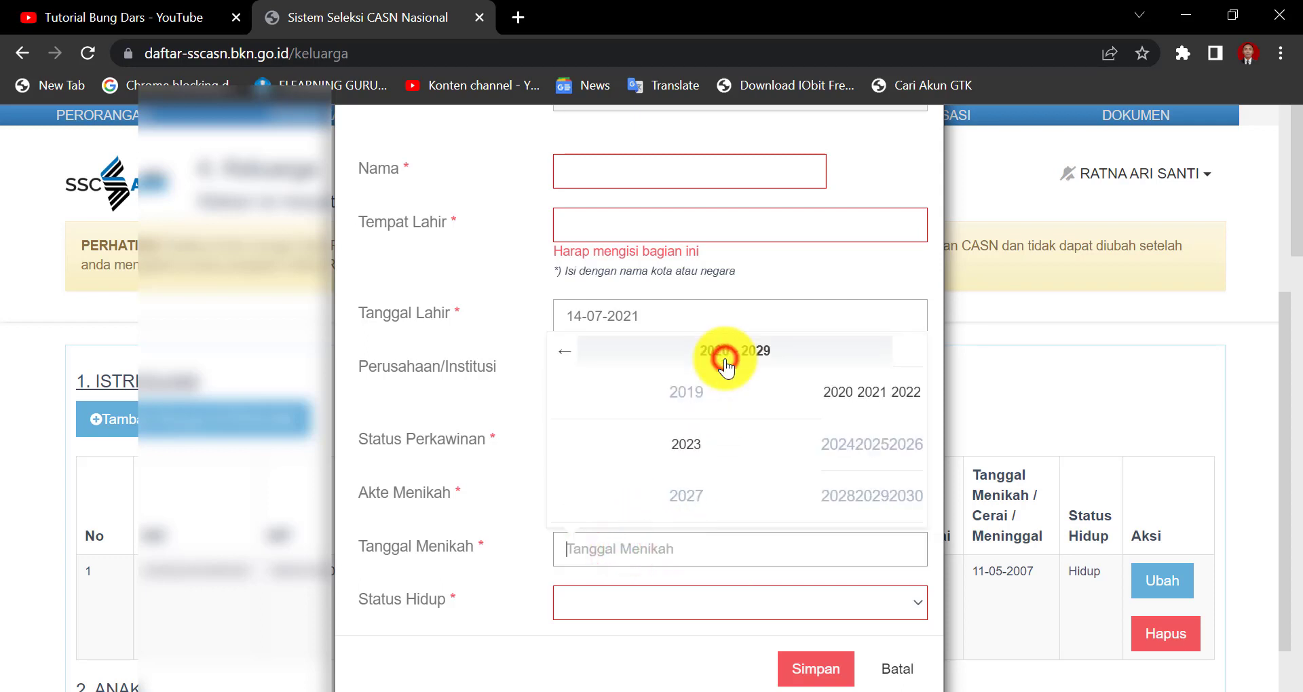
{"action": "left_click", "coordinate": [840, 391]}
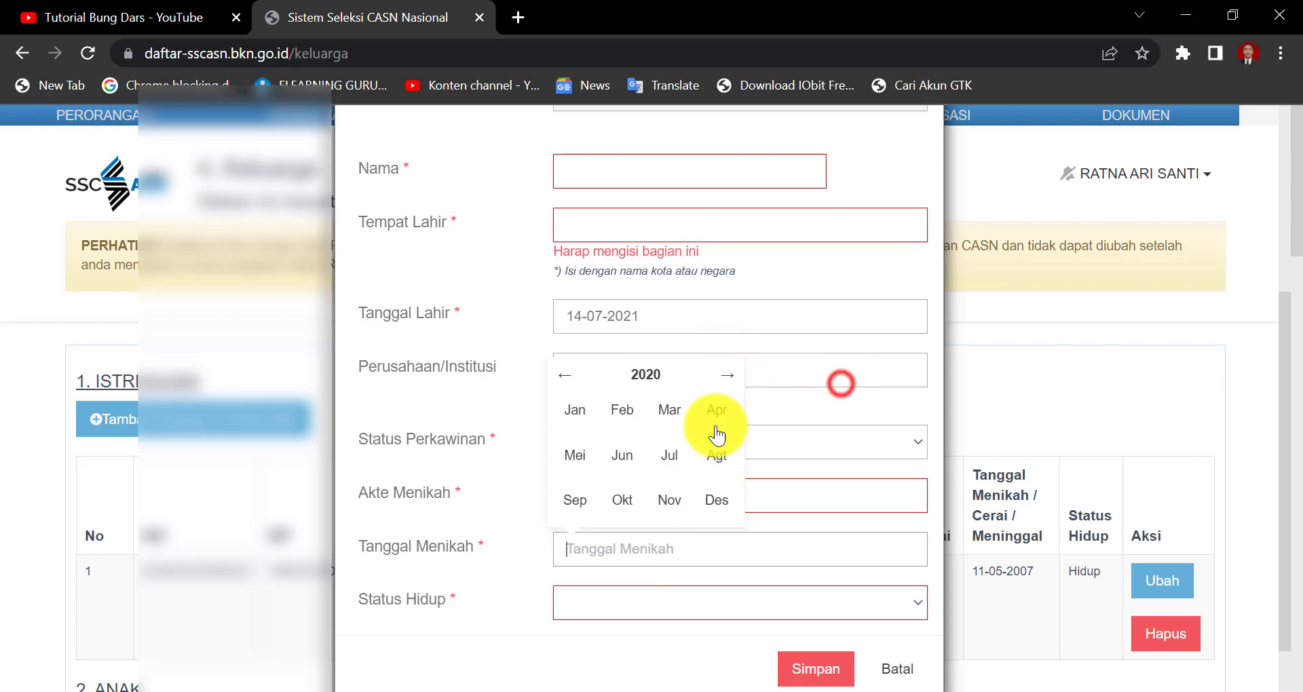
{"action": "left_click", "coordinate": [625, 454]}
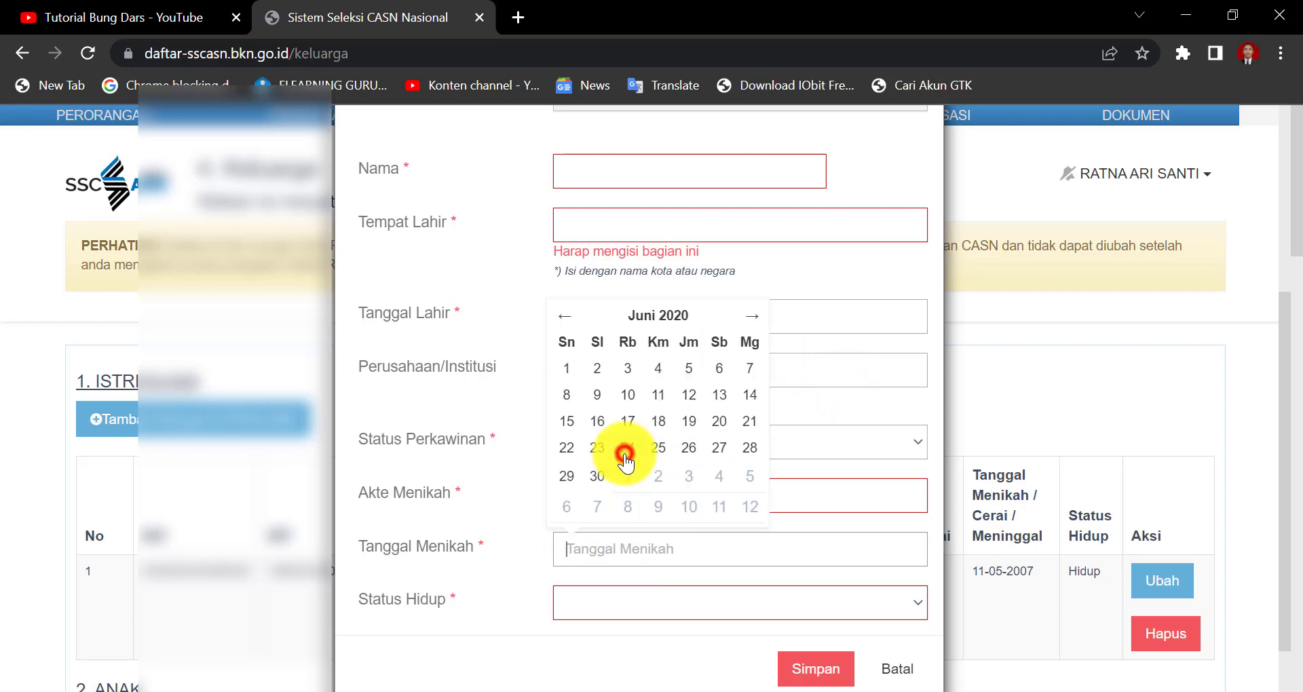
{"action": "left_click", "coordinate": [509, 406]}
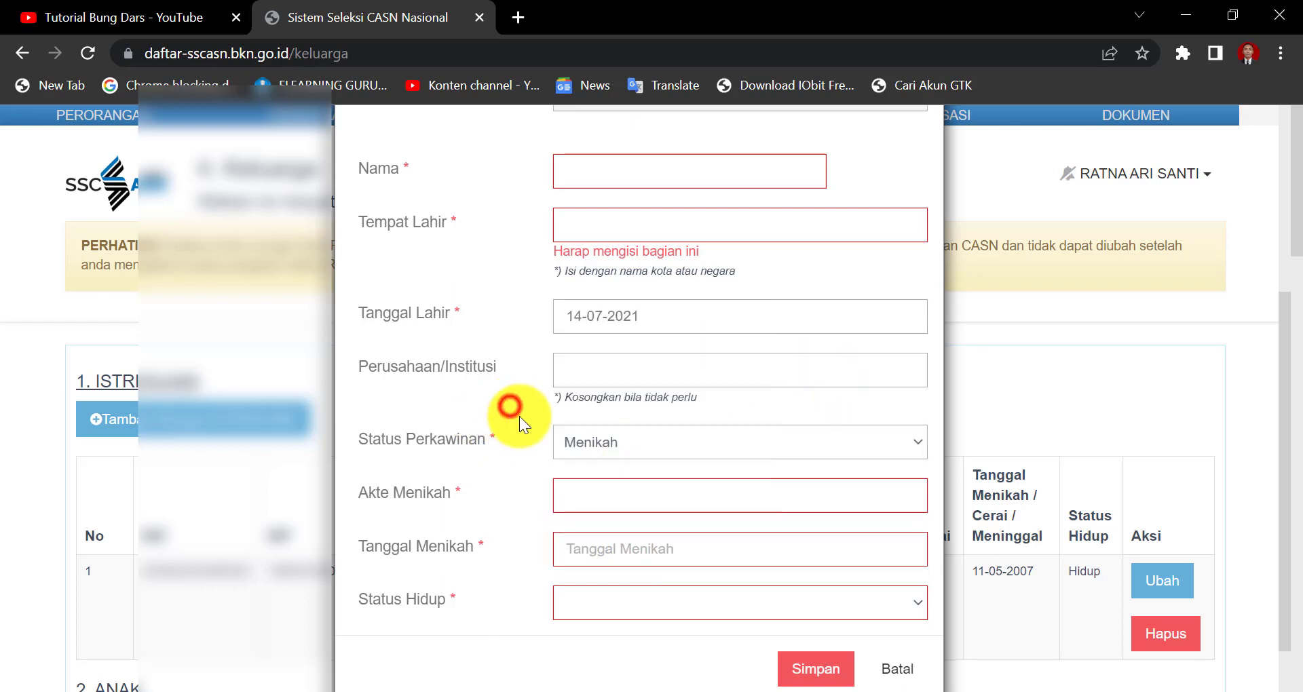
Set the spouse's Status Hidup to Hidup and look over its options once more
{"action": "left_click", "coordinate": [665, 604]}
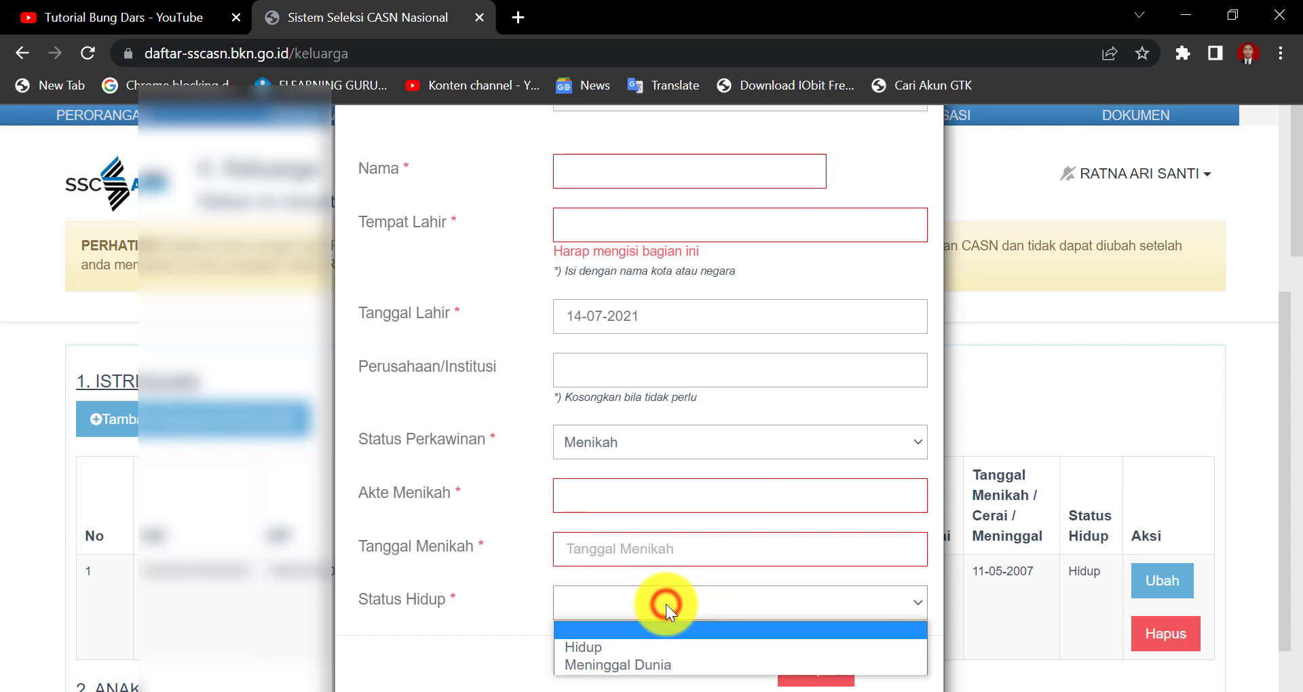
{"action": "left_click", "coordinate": [657, 642]}
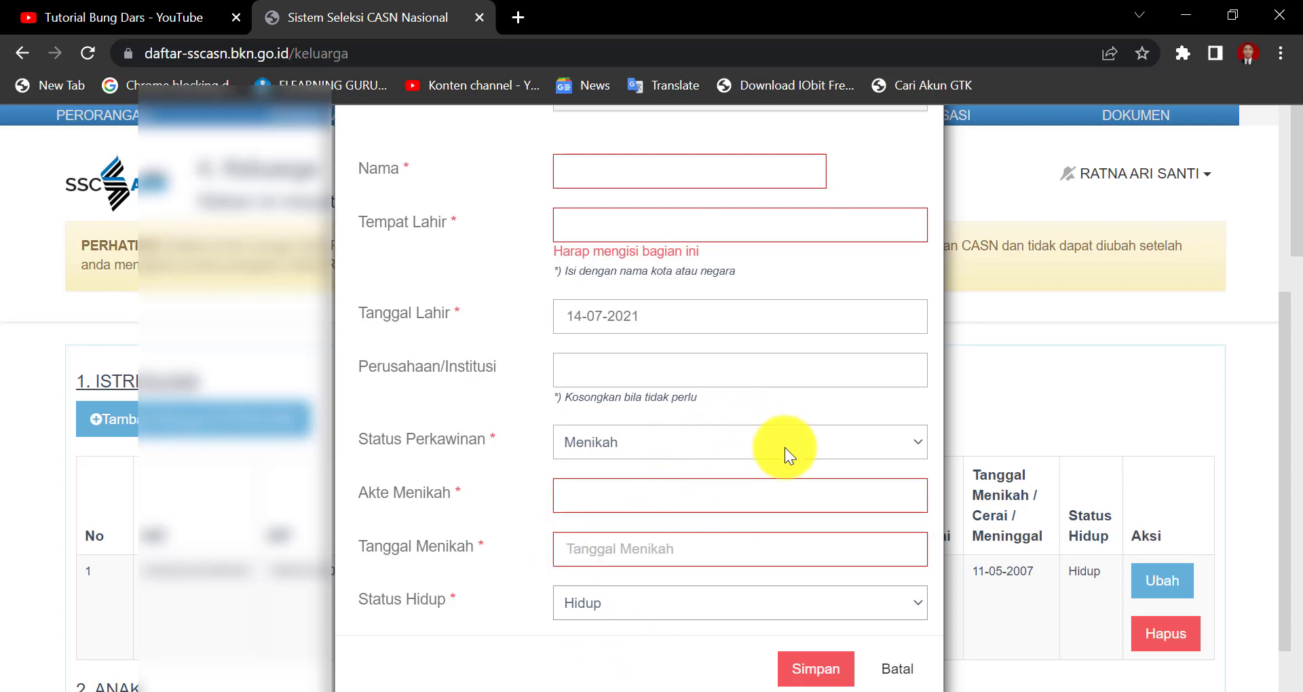
{"action": "left_click", "coordinate": [738, 597]}
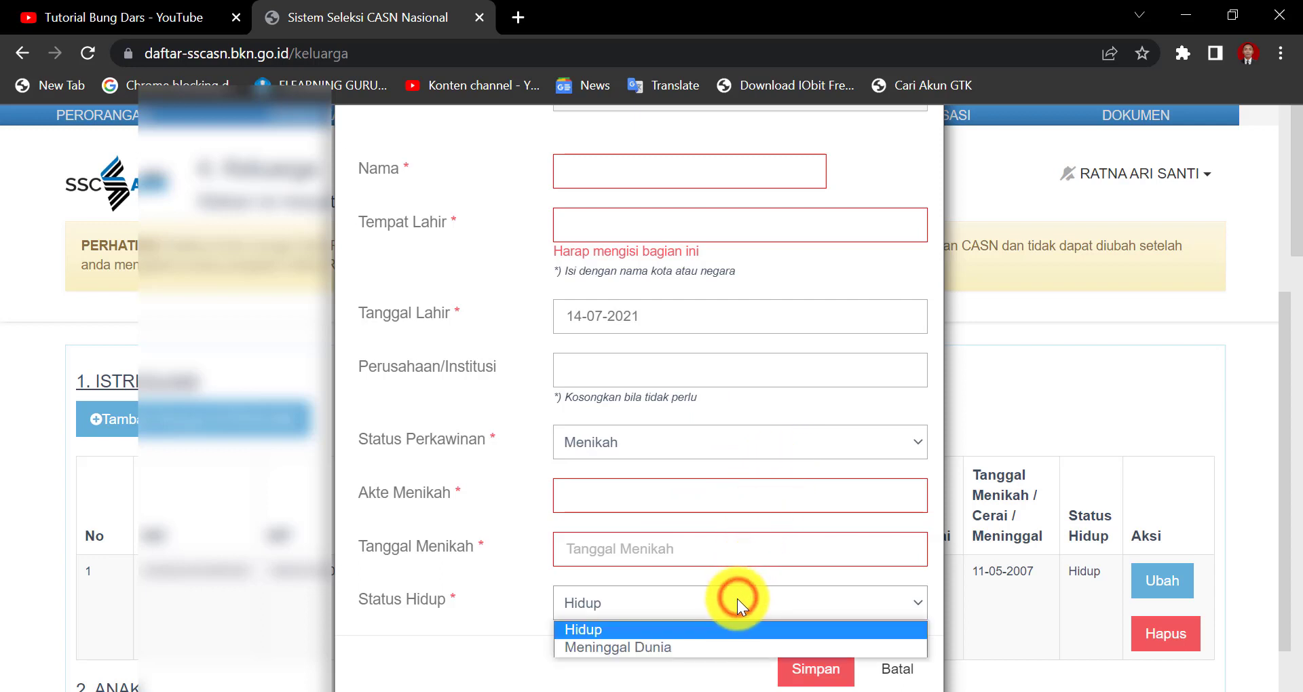
{"action": "left_click", "coordinate": [705, 646]}
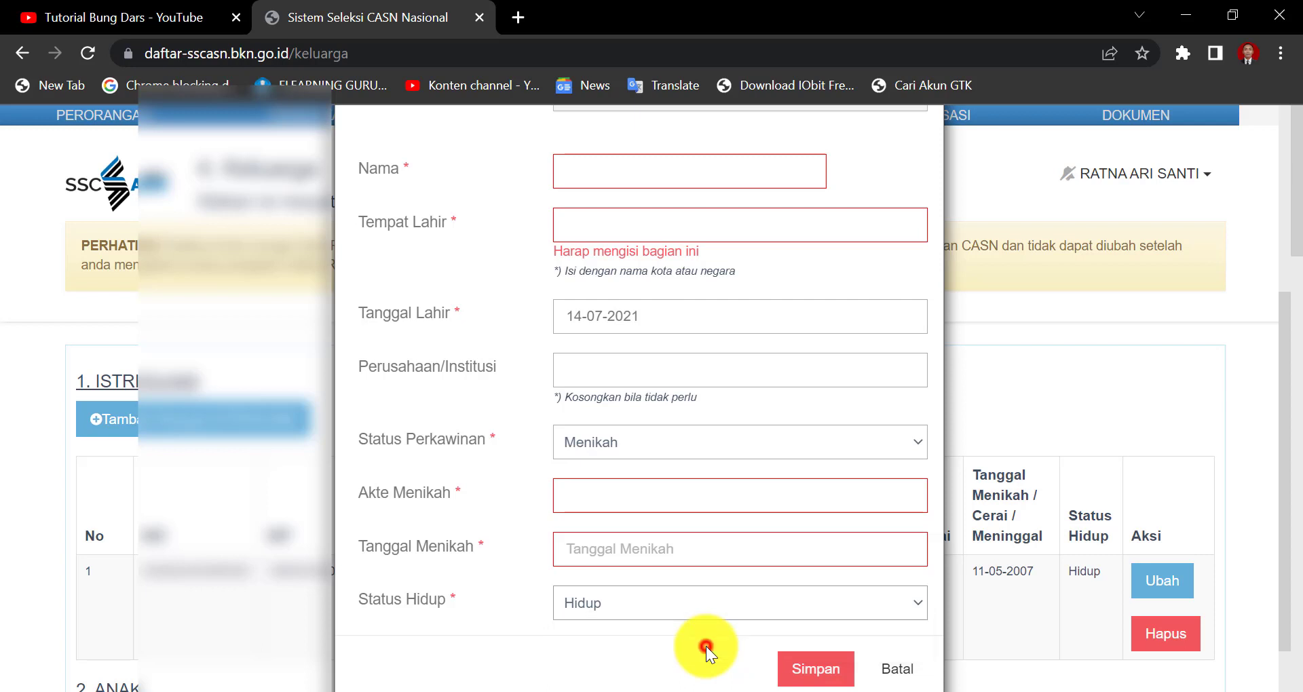
Change the spouse's Pekerjaan to Belum / Tidak Bekerja in the new family record
{"action": "scroll", "coordinate": [804, 572], "scroll_direction": "up", "scroll_amount": 4}
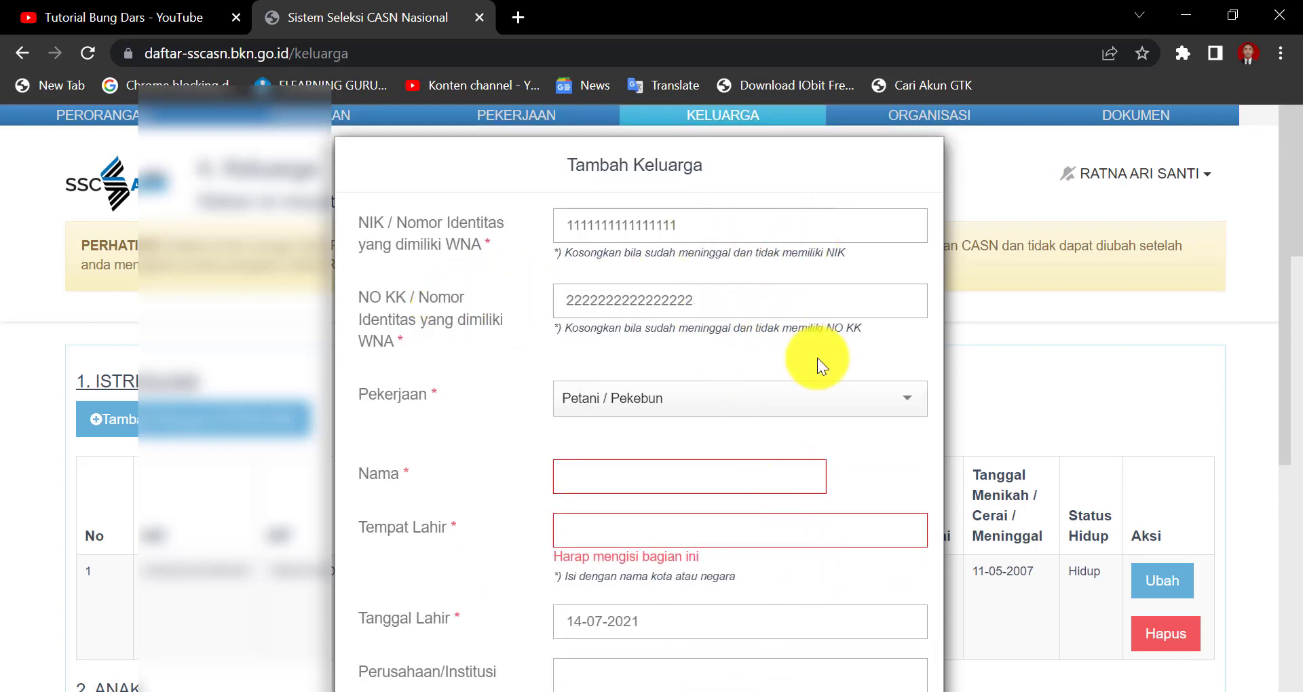
{"action": "left_click", "coordinate": [810, 399]}
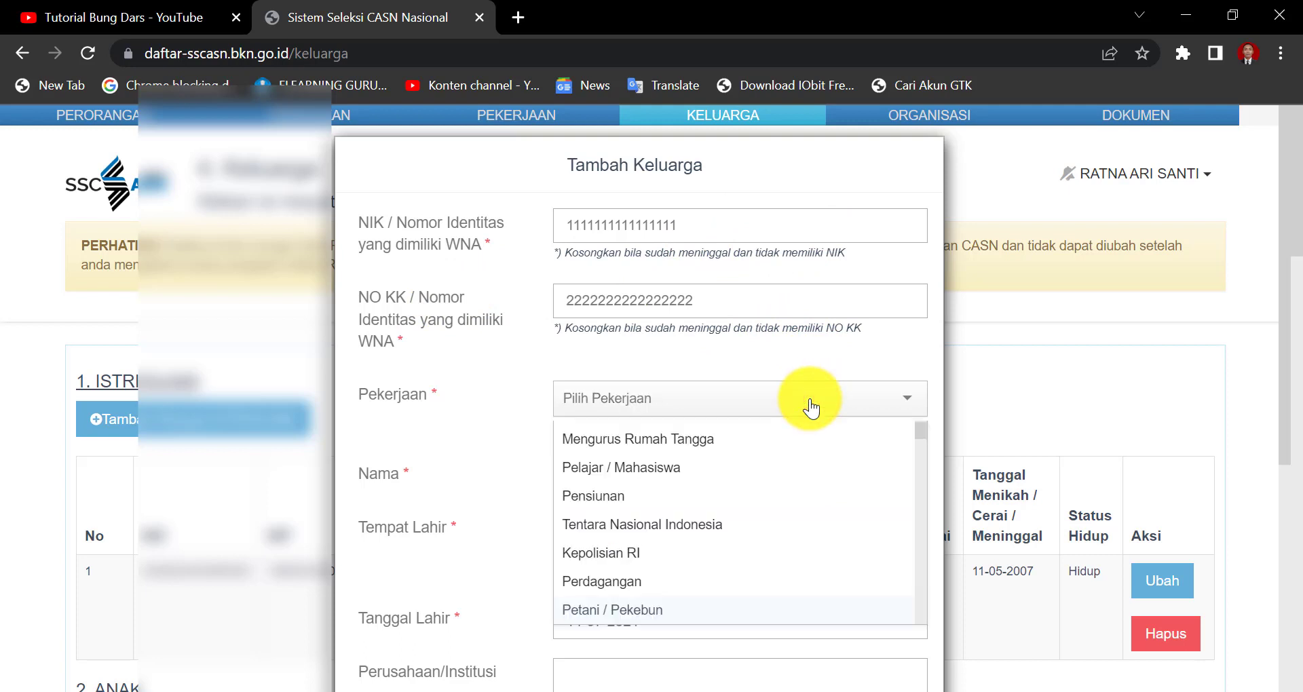
{"action": "type", "text": "tida"}
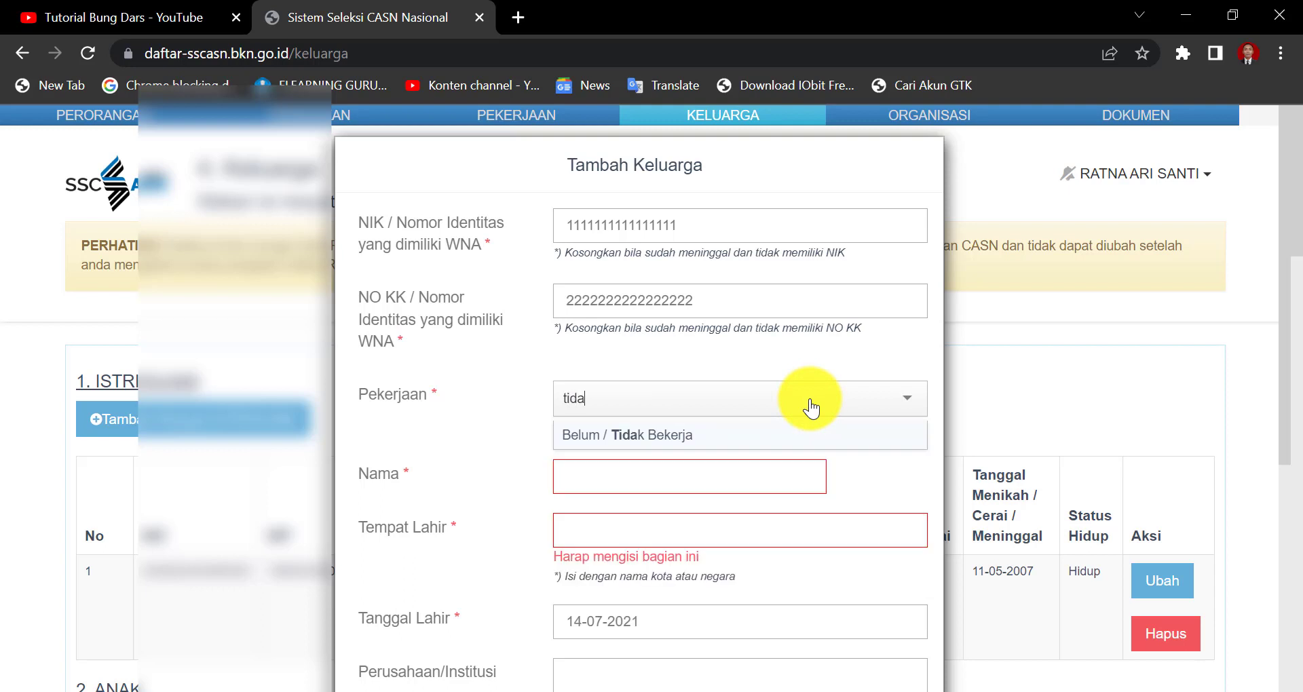
{"action": "left_click", "coordinate": [798, 427]}
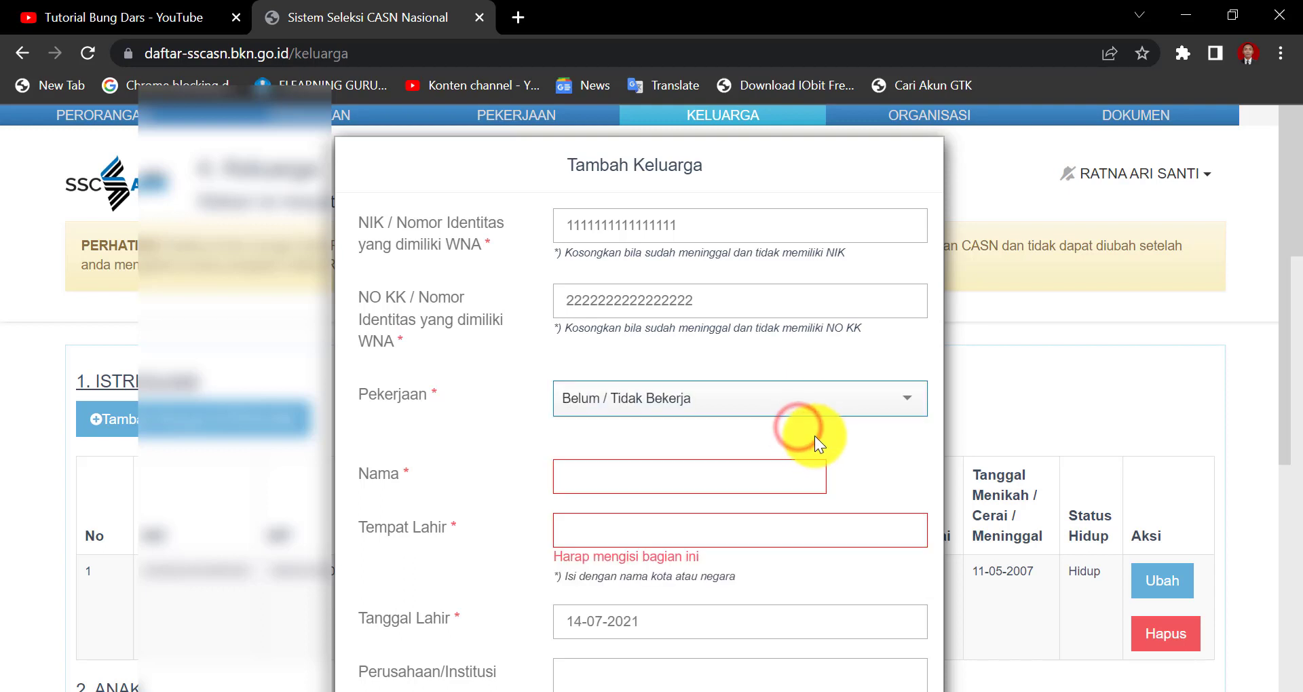
Go through the Nama, Tempat Lahir and Perusahaan/Institusi fields and check the Status Perkawinan options, keeping Menikah
{"action": "left_click", "coordinate": [778, 465]}
{"action": "left_click", "coordinate": [761, 518]}
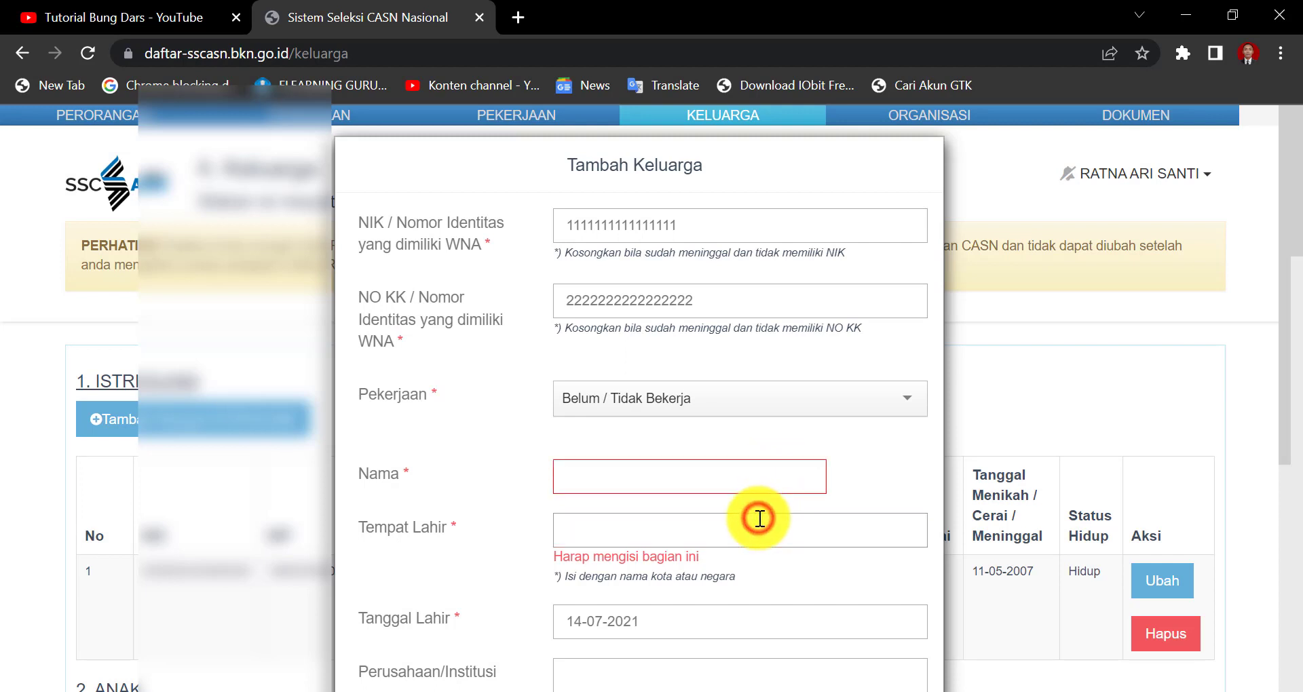
{"action": "scroll", "coordinate": [757, 519], "scroll_direction": "down", "scroll_amount": 2}
{"action": "left_click", "coordinate": [712, 560]}
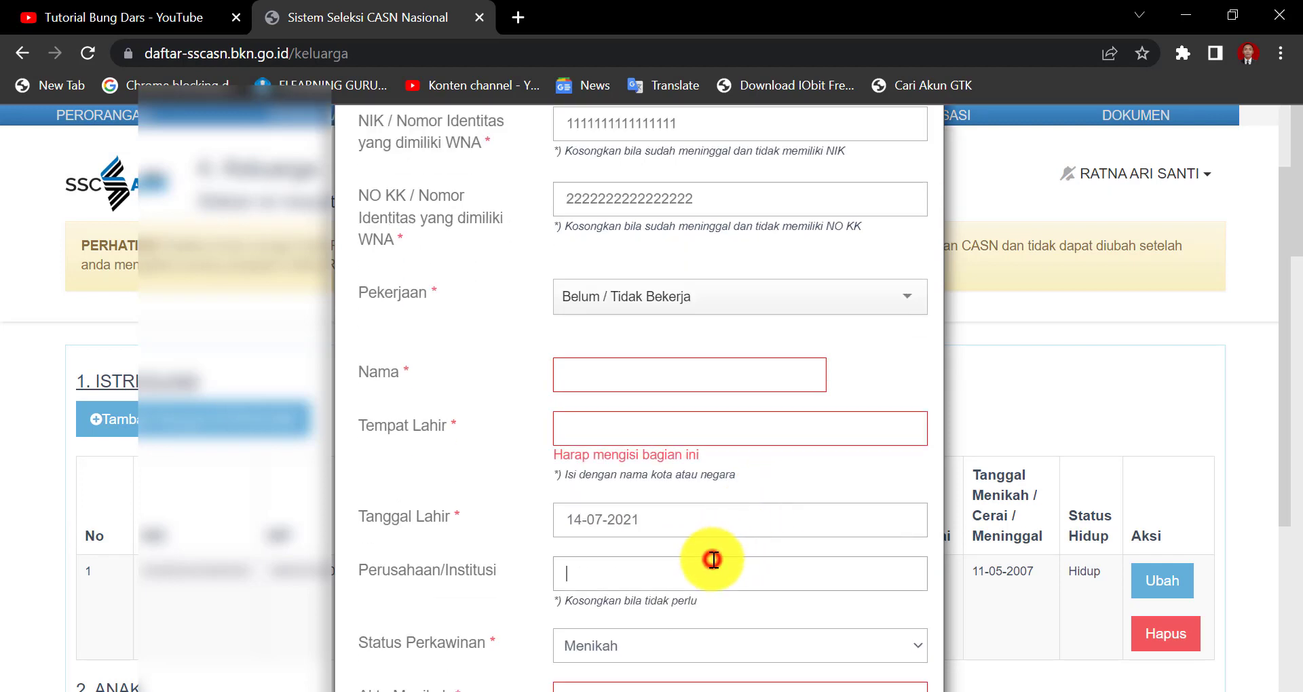
{"action": "scroll", "coordinate": [713, 560], "scroll_direction": "down", "scroll_amount": 2}
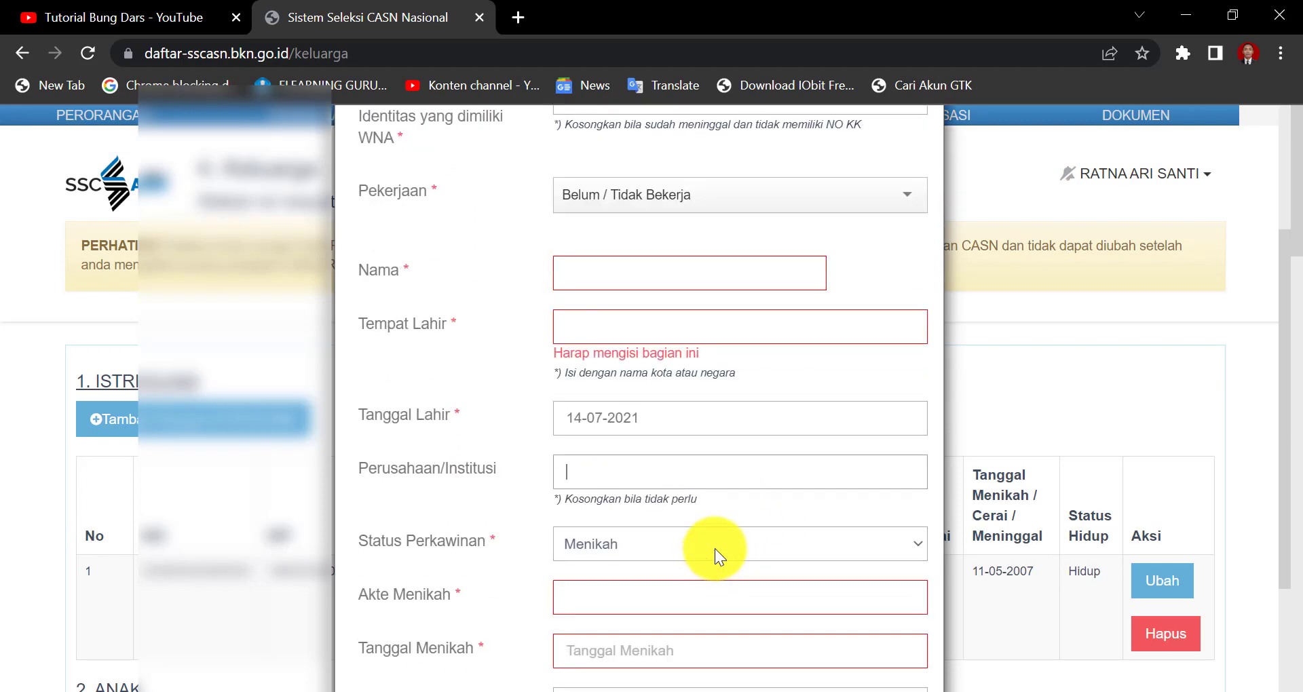
{"action": "left_click", "coordinate": [714, 548]}
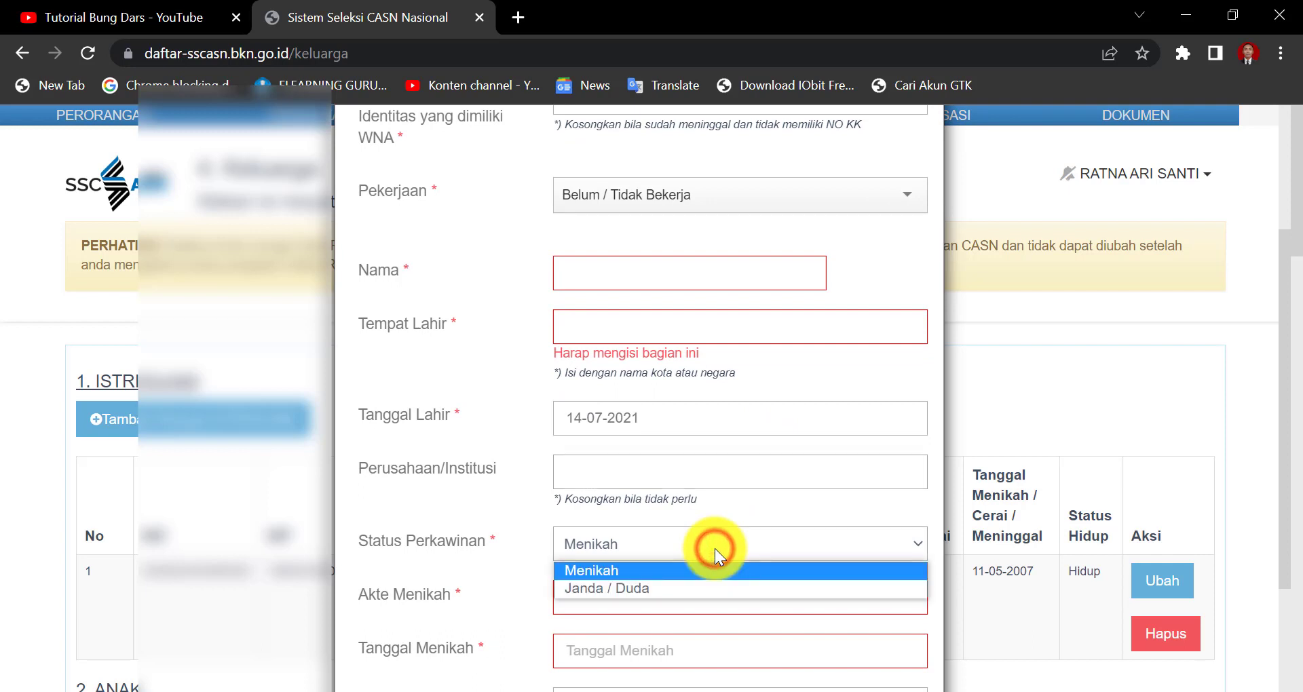
{"action": "left_click", "coordinate": [517, 504]}
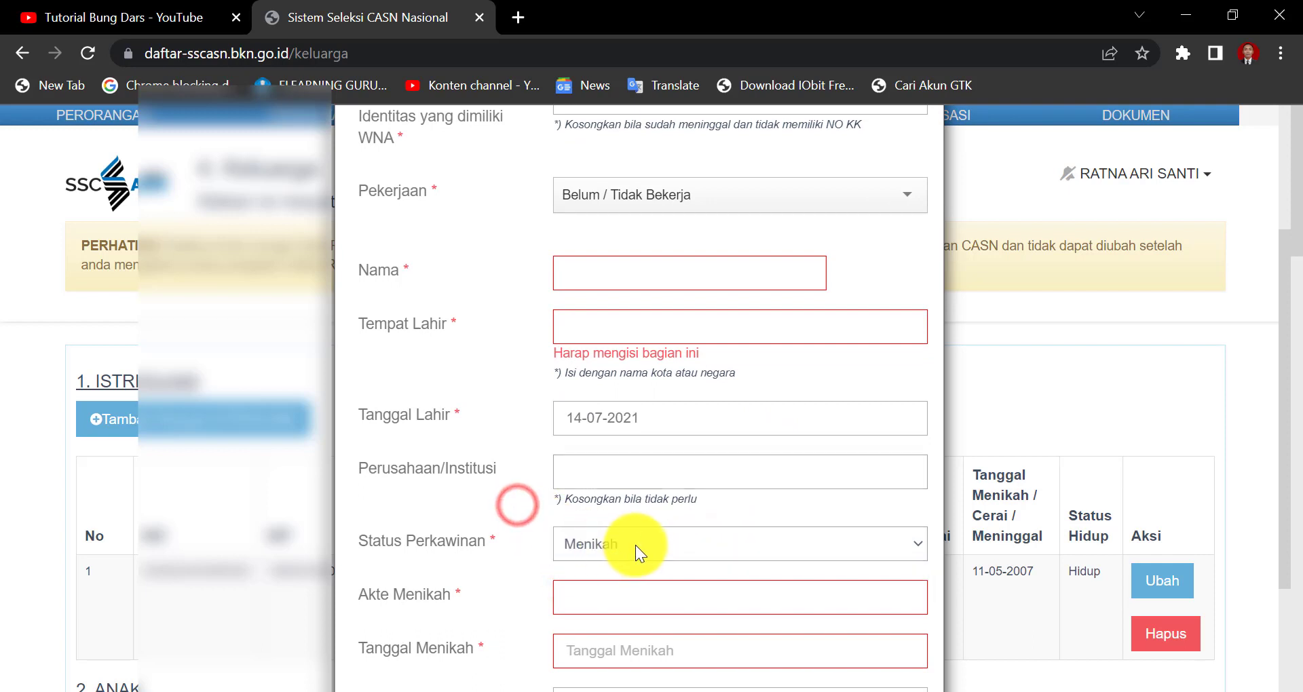
Set the spouse's Status Hidup to Meninggal Dunia, check the form's fields again and discard the new record without saving
{"action": "scroll", "coordinate": [636, 544], "scroll_direction": "down", "scroll_amount": 2}
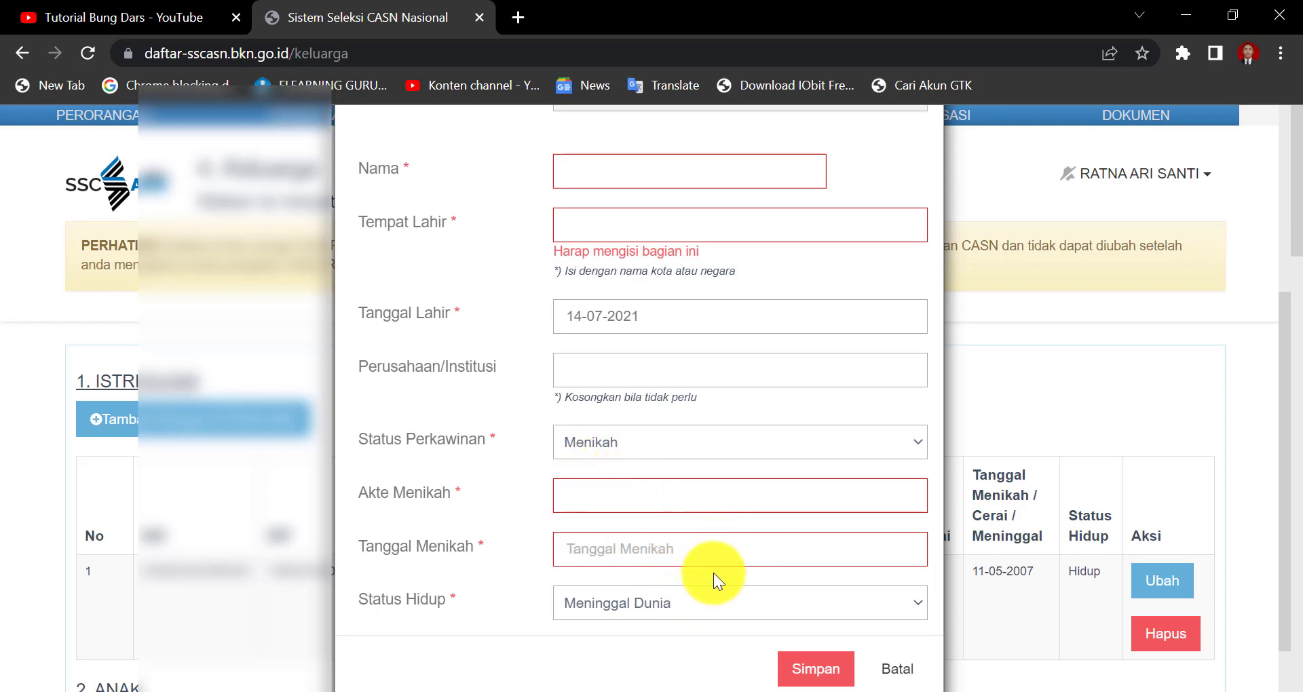
{"action": "scroll", "coordinate": [714, 573], "scroll_direction": "up", "scroll_amount": 2}
{"action": "scroll", "coordinate": [714, 573], "scroll_direction": "down", "scroll_amount": 2}
{"action": "scroll", "coordinate": [714, 573], "scroll_direction": "up", "scroll_amount": 1}
{"action": "scroll", "coordinate": [714, 572], "scroll_direction": "up", "scroll_amount": 2}
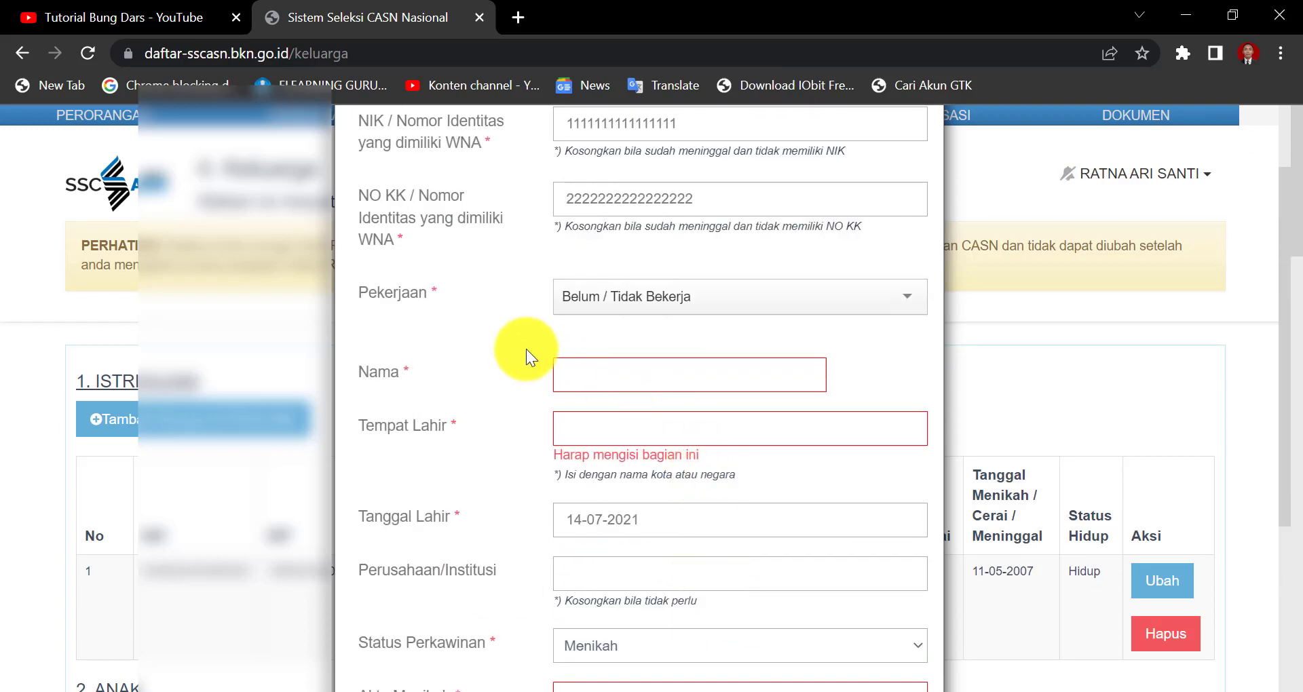
{"action": "left_click", "coordinate": [527, 446]}
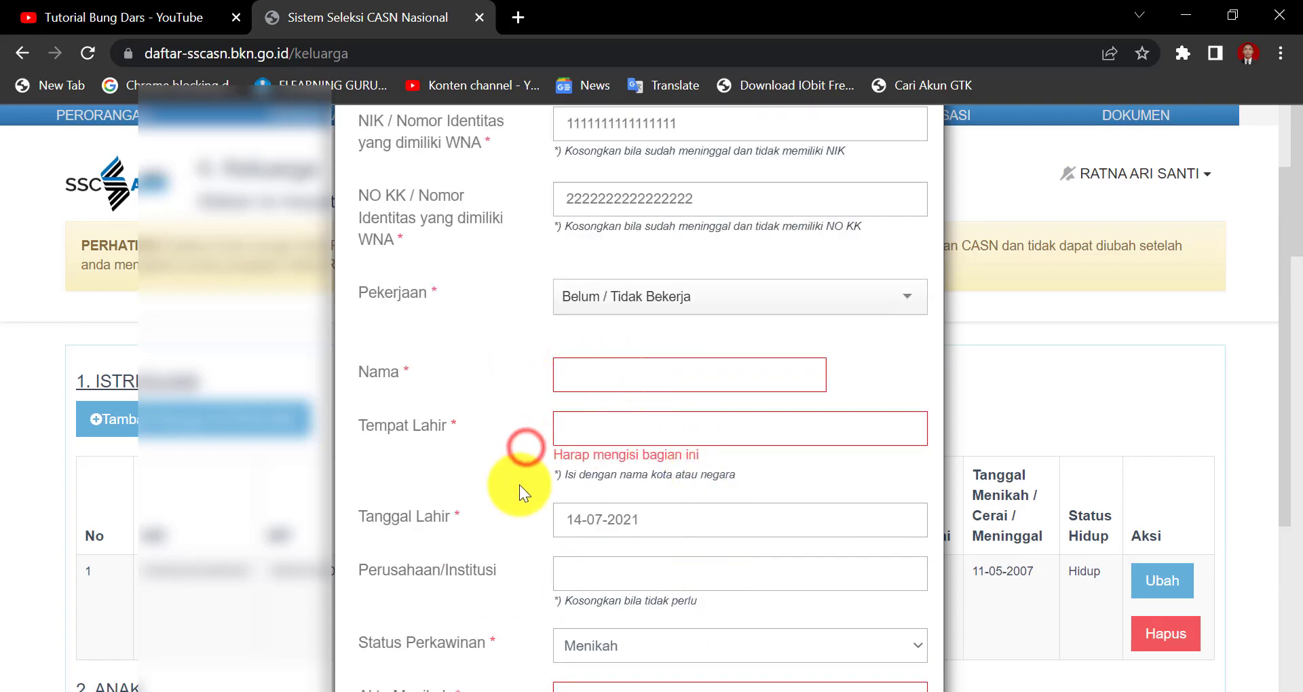
{"action": "scroll", "coordinate": [518, 485], "scroll_direction": "down", "scroll_amount": 1}
{"action": "scroll", "coordinate": [520, 442], "scroll_direction": "down", "scroll_amount": 2}
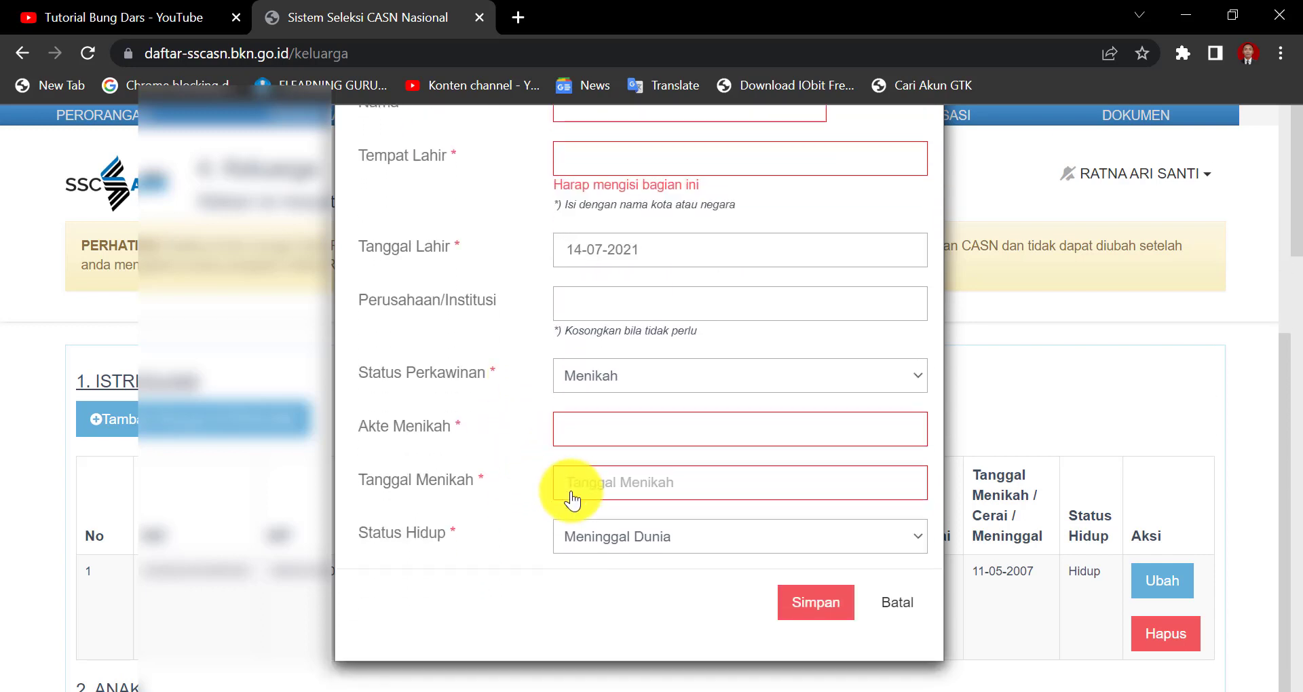
{"action": "left_click", "coordinate": [892, 609]}
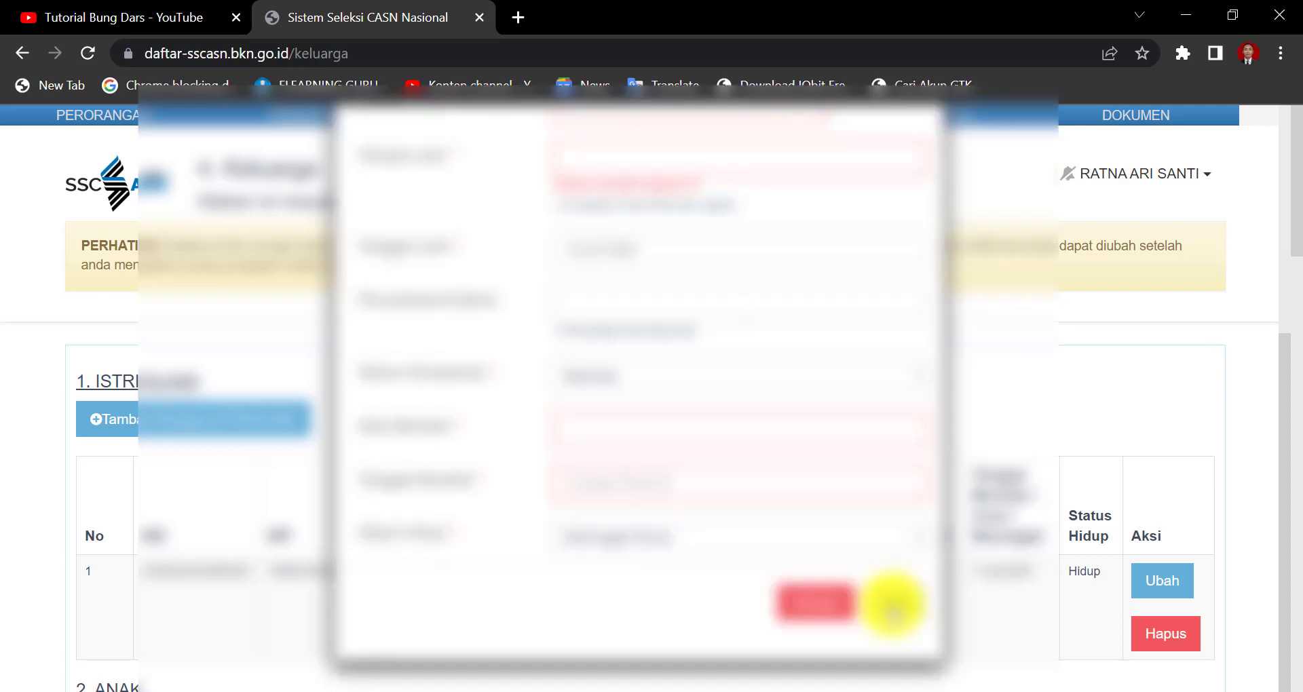
Open a blank Tambah Keluarga form for the Anak section, look over its fields and cancel it
{"action": "scroll", "coordinate": [241, 430], "scroll_direction": "down", "scroll_amount": 7}
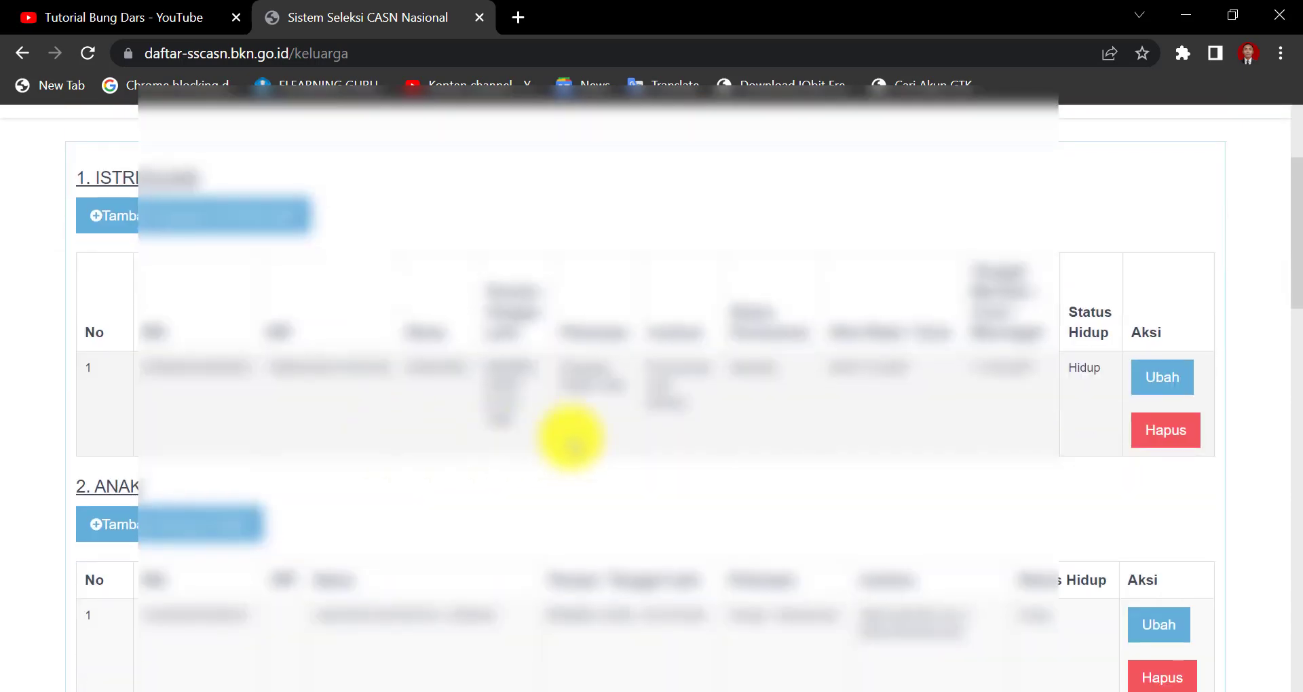
{"action": "scroll", "coordinate": [909, 500], "scroll_direction": "up", "scroll_amount": 6}
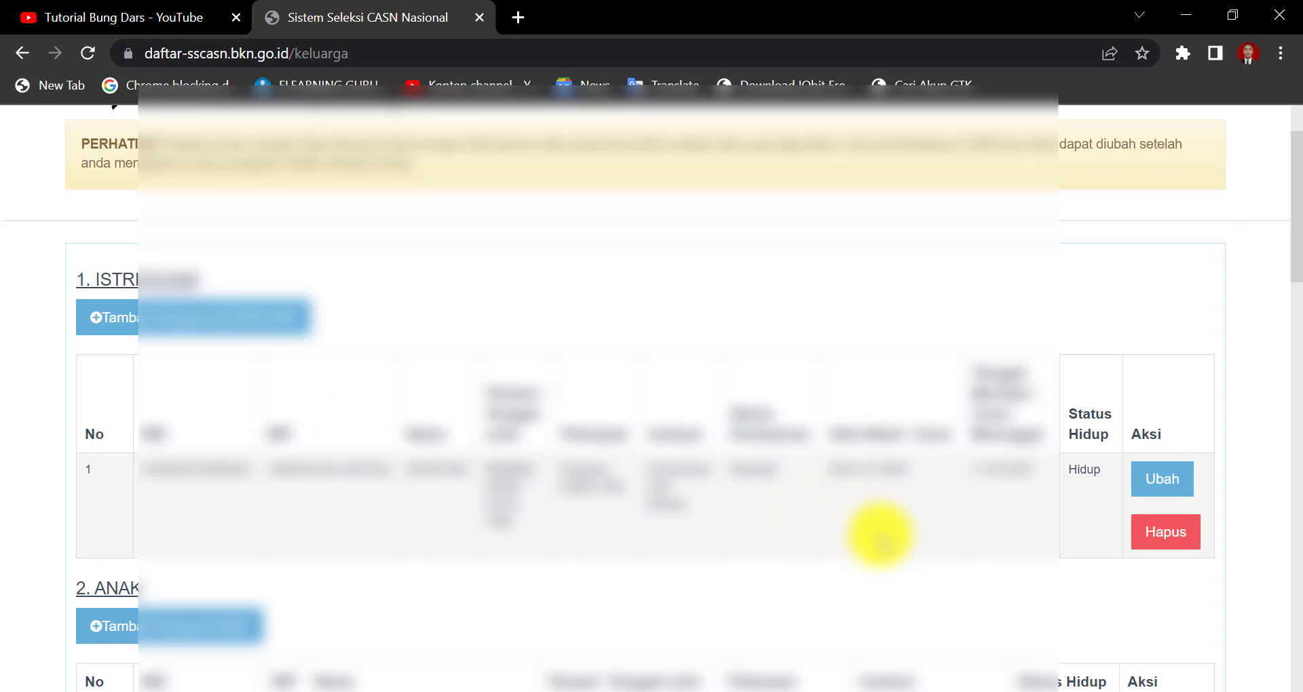
{"action": "left_click", "coordinate": [1162, 486]}
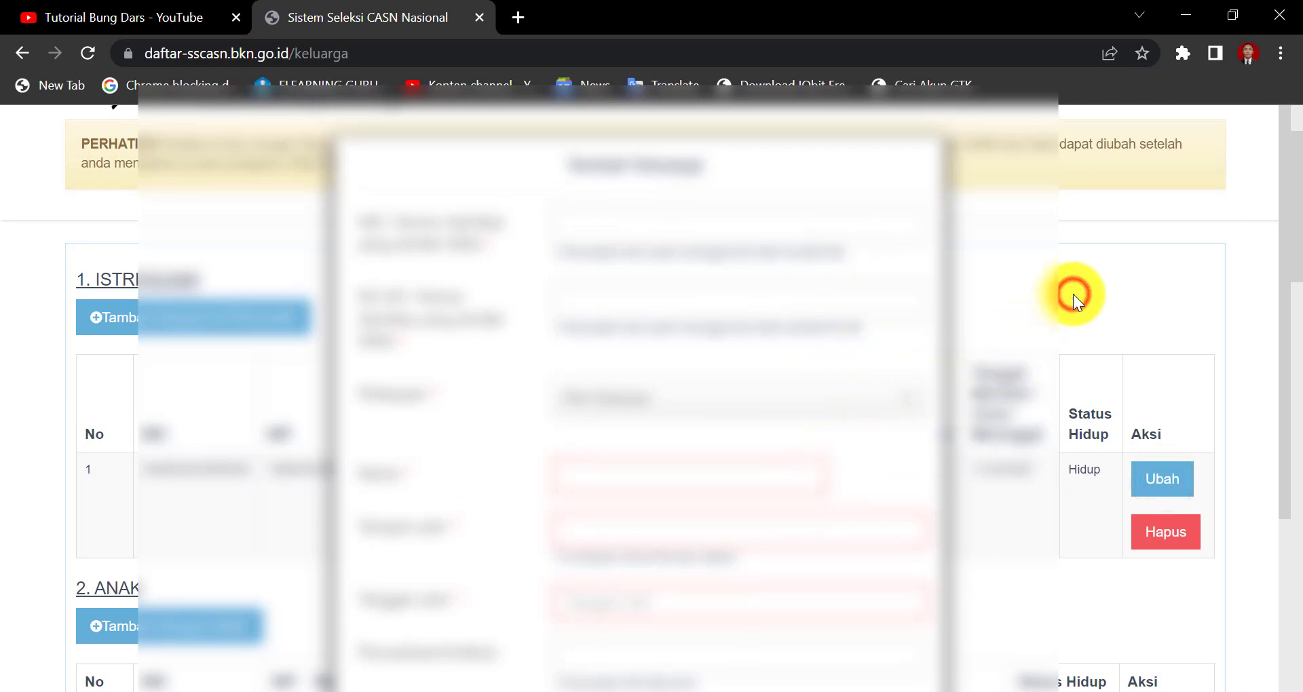
{"action": "scroll", "coordinate": [983, 378], "scroll_direction": "down", "scroll_amount": 4}
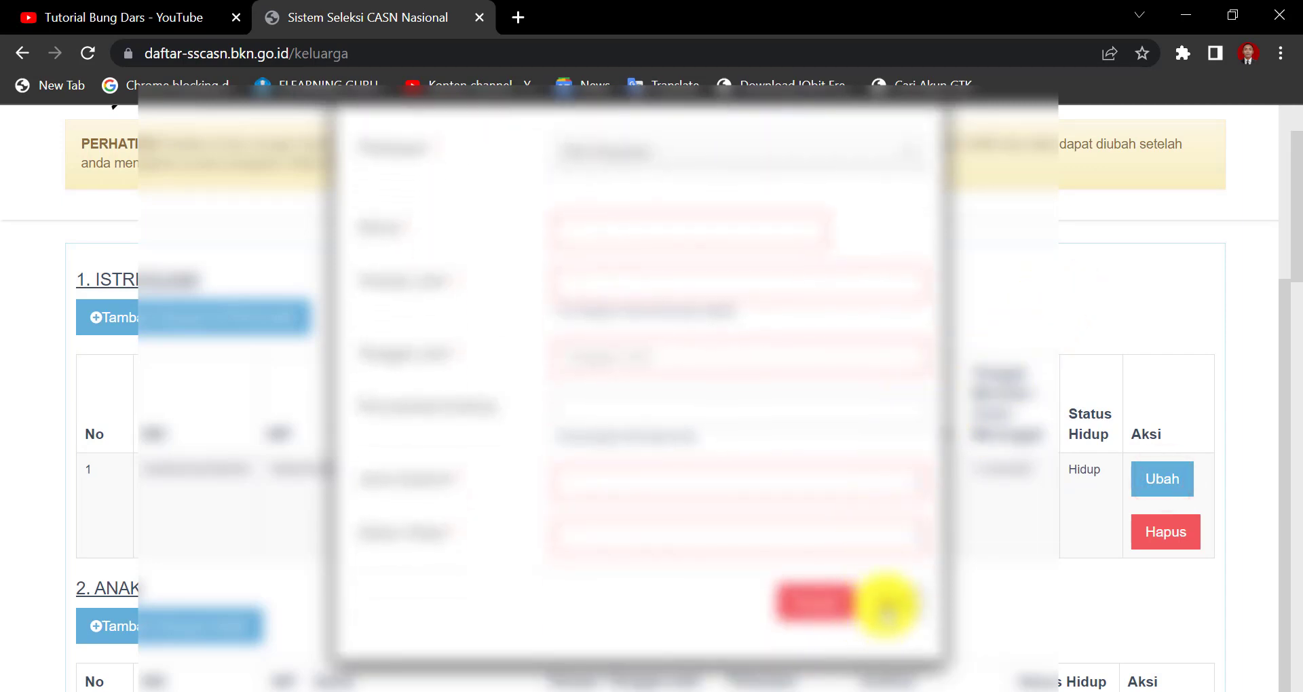
{"action": "left_click", "coordinate": [887, 602]}
Look over the remaining family tables and the Ketentuan notes, and continue to the Organisasi section
{"action": "scroll", "coordinate": [910, 466], "scroll_direction": "down", "scroll_amount": 6}
{"action": "scroll", "coordinate": [902, 465], "scroll_direction": "down", "scroll_amount": 12}
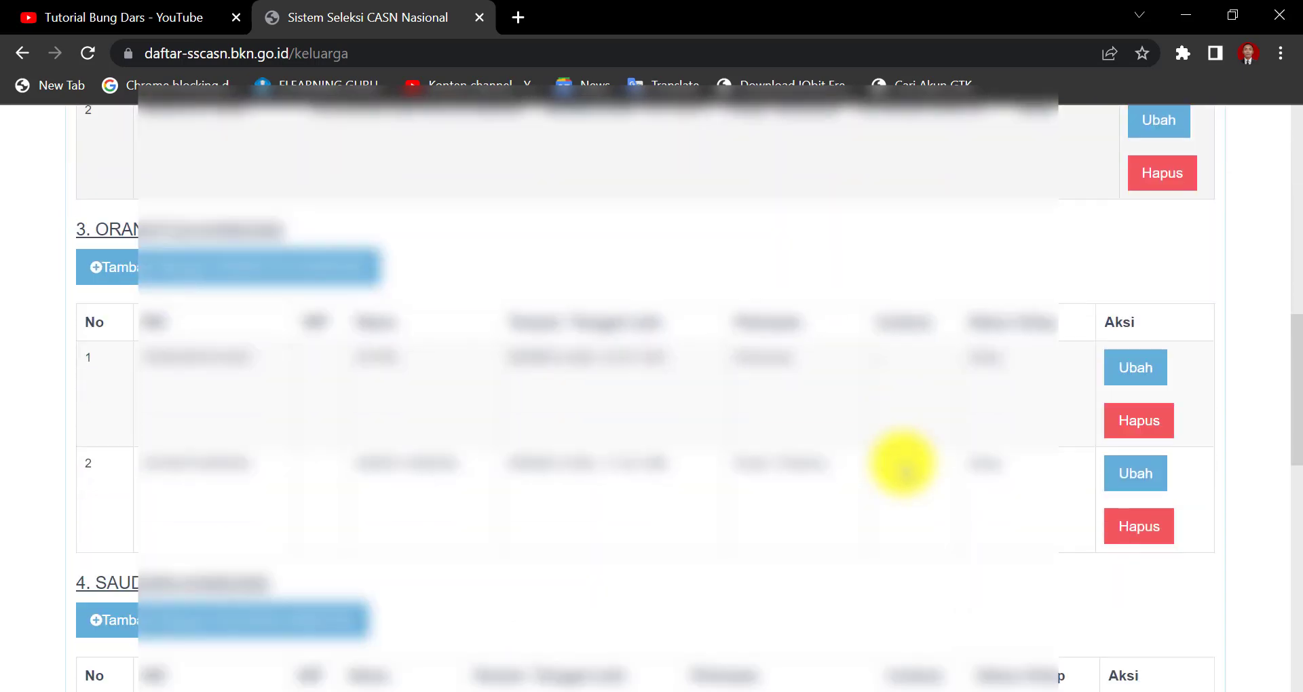
{"action": "scroll", "coordinate": [902, 465], "scroll_direction": "down", "scroll_amount": 6}
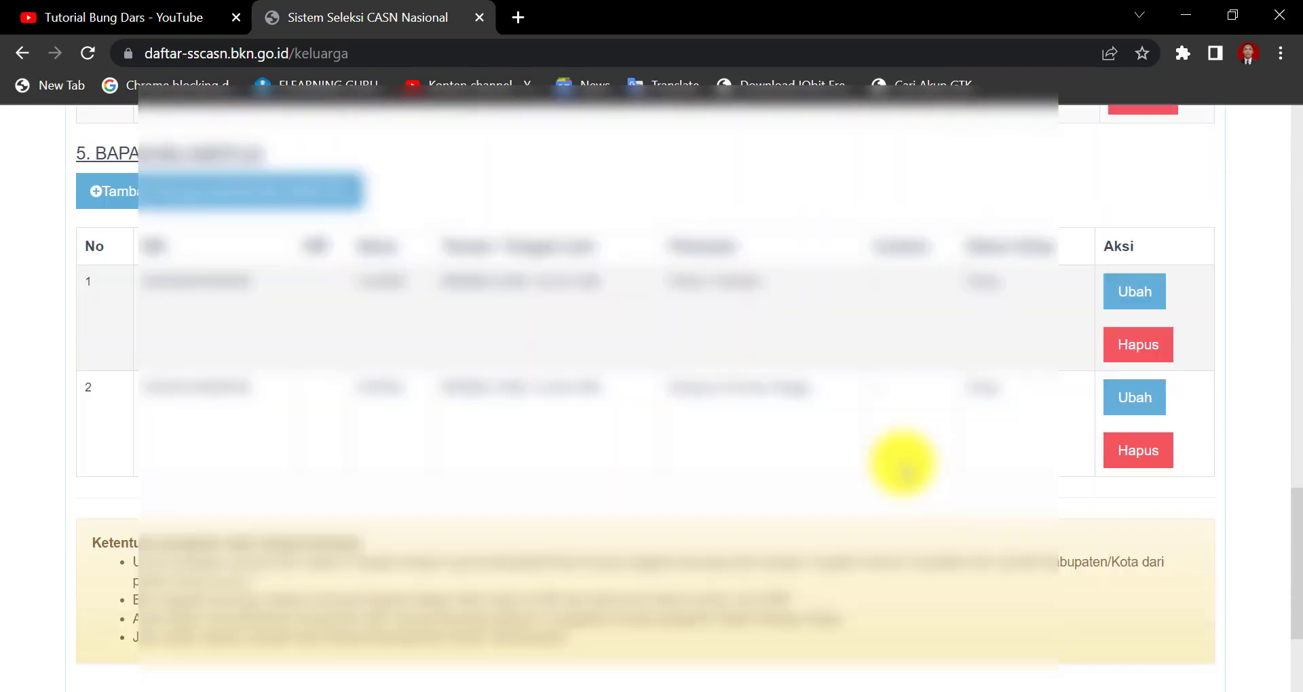
{"action": "scroll", "coordinate": [902, 464], "scroll_direction": "up", "scroll_amount": 3}
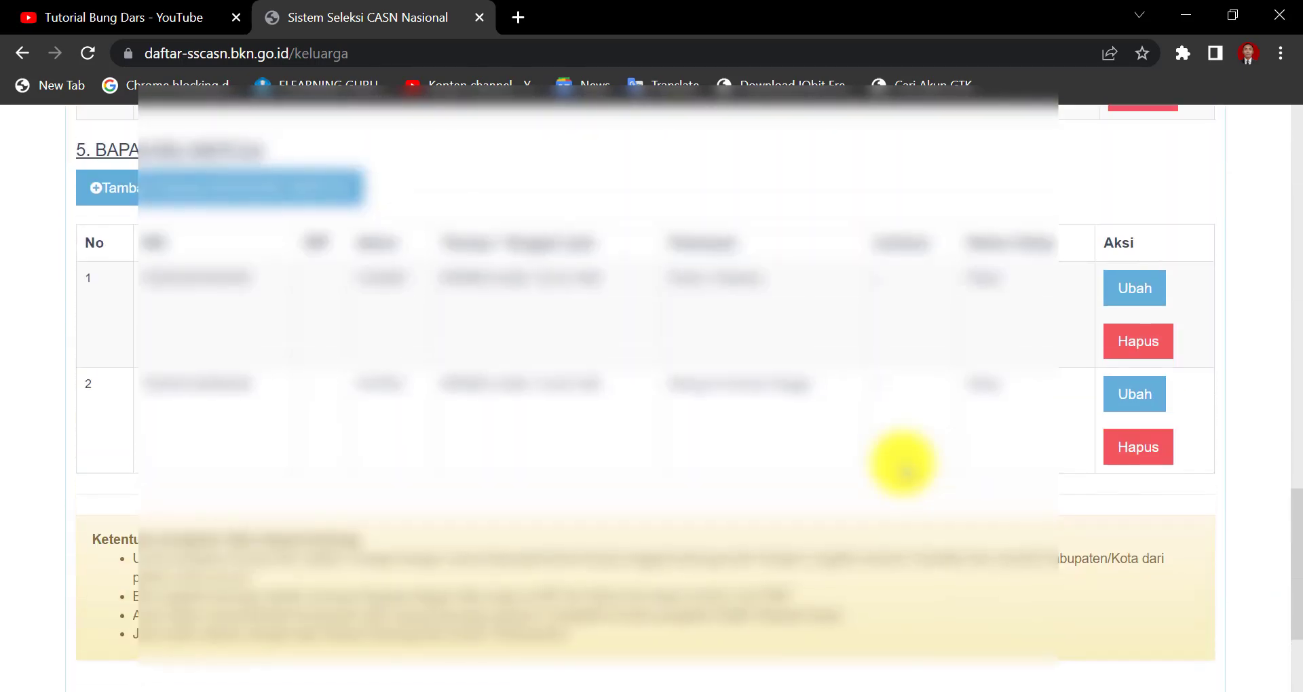
{"action": "scroll", "coordinate": [902, 460], "scroll_direction": "down", "scroll_amount": 3}
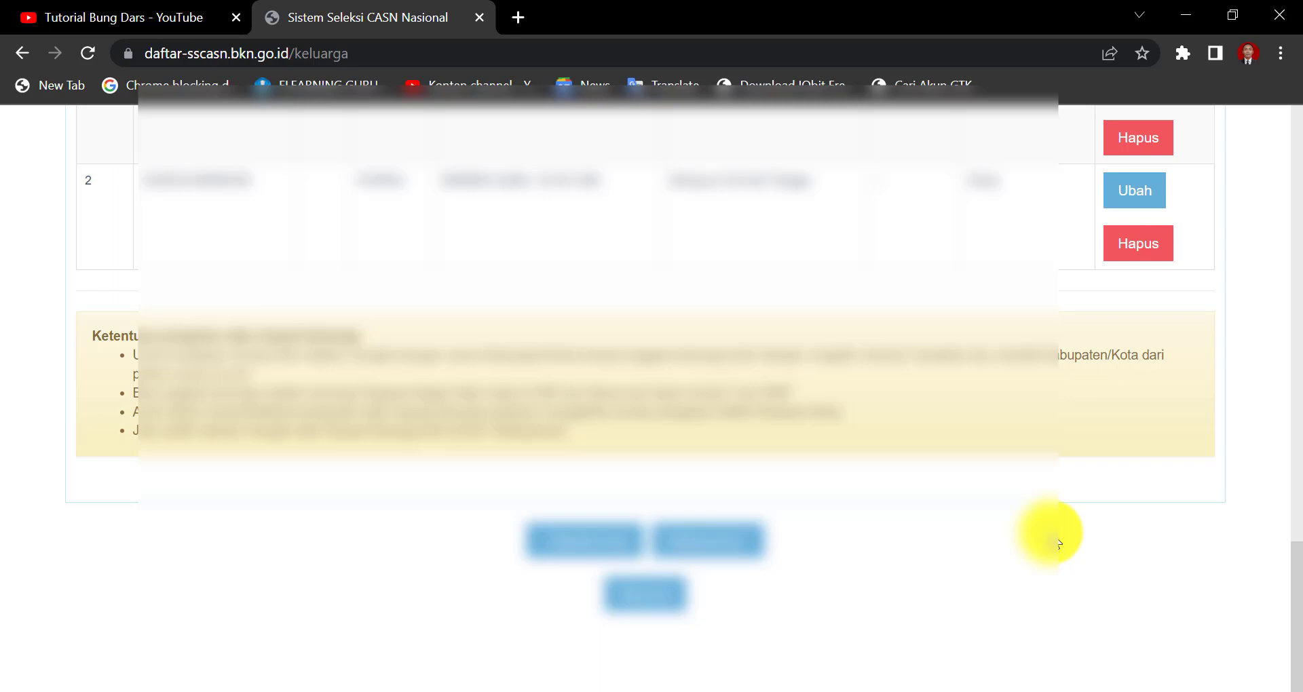
{"action": "left_click", "coordinate": [749, 537]}
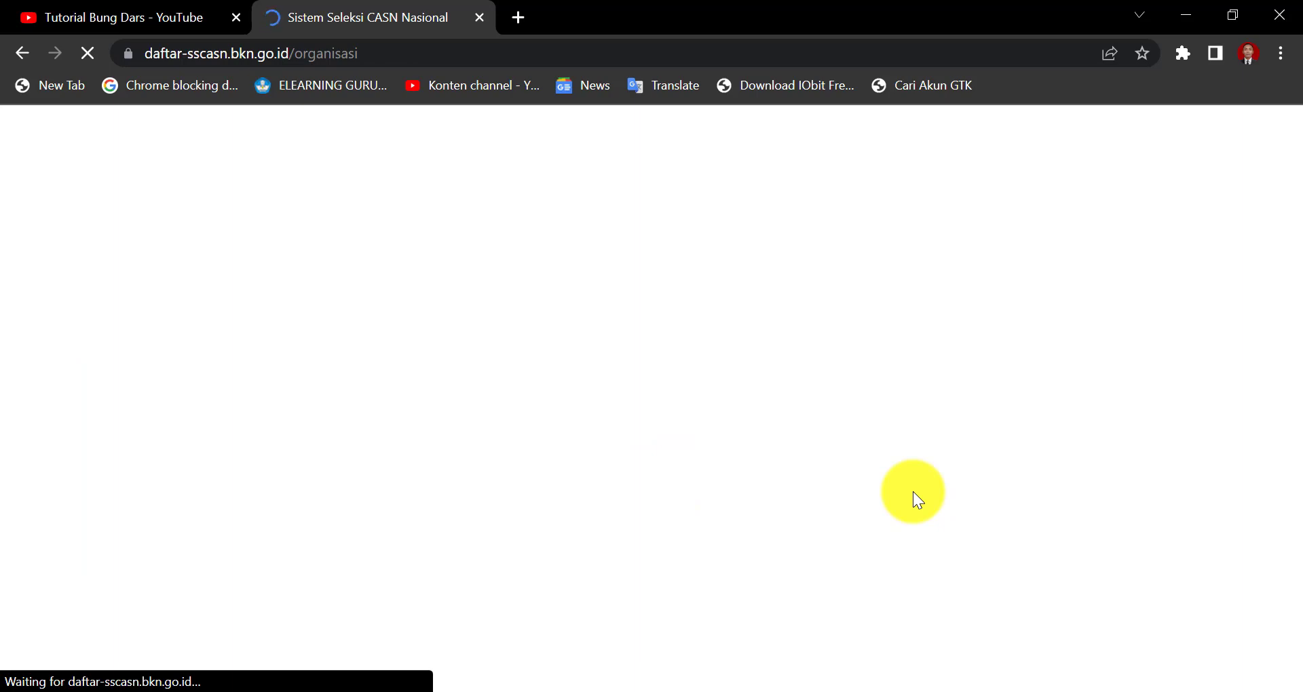
Switch to the Tutorial Bung Dars YouTube channel and look over its video list
{"action": "left_click", "coordinate": [169, 15]}
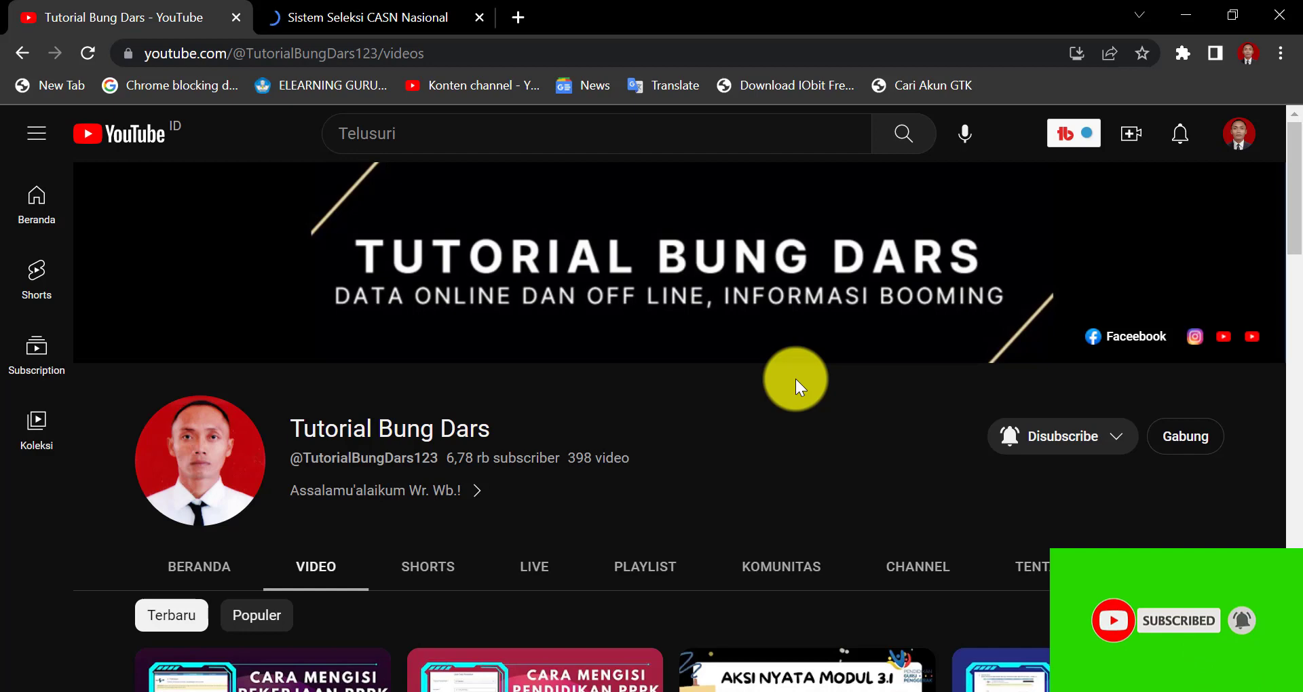
{"action": "scroll", "coordinate": [795, 378], "scroll_direction": "down", "scroll_amount": 5}
{"action": "scroll", "coordinate": [796, 379], "scroll_direction": "up", "scroll_amount": 5}
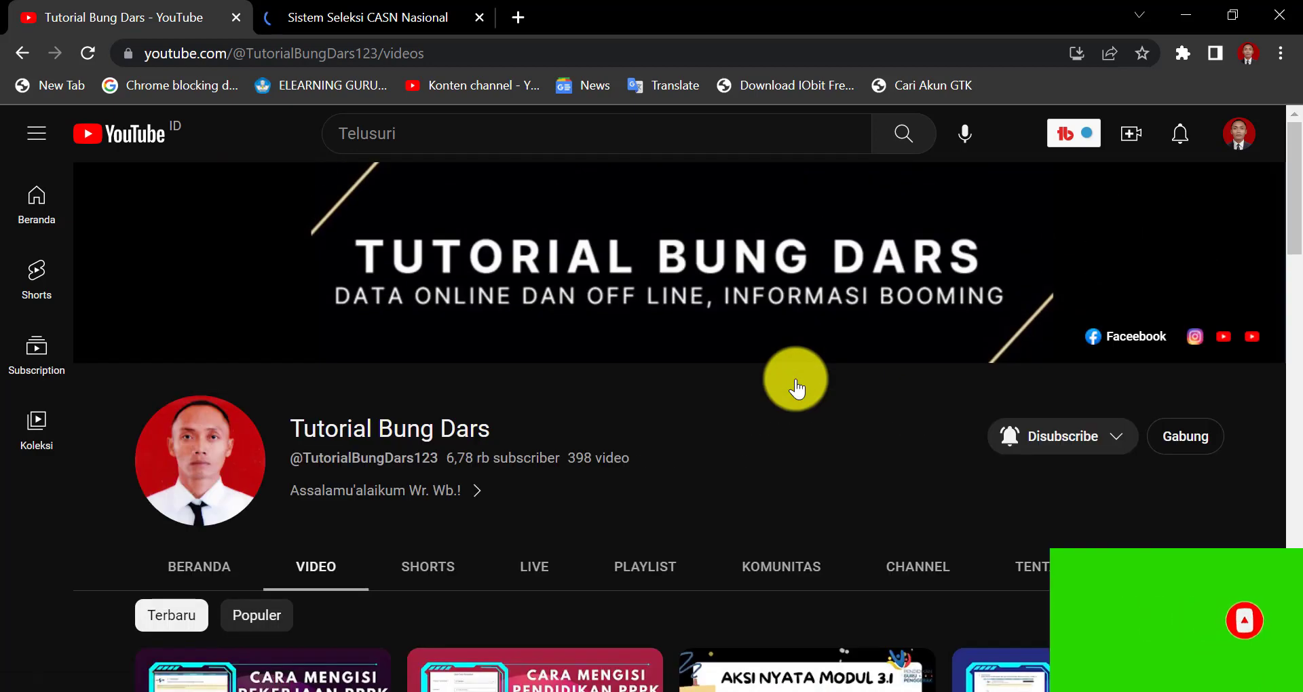